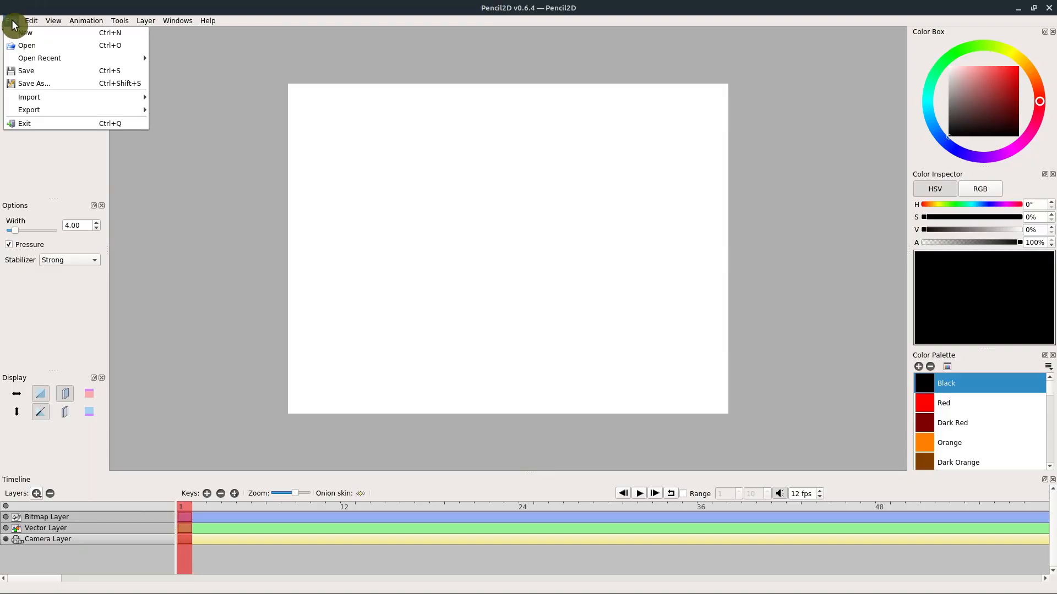
- Try to import the-background-4706293_1280.jpg while the Camera Layer is active
{"action": "mouse_move", "coordinate": [34, 98]}
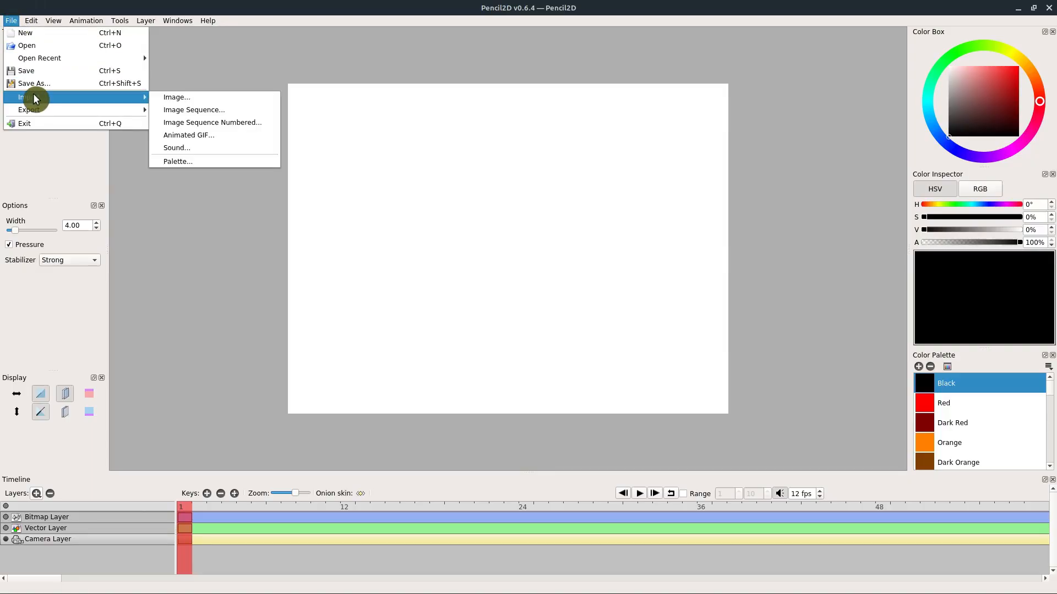
{"action": "left_click", "coordinate": [176, 98]}
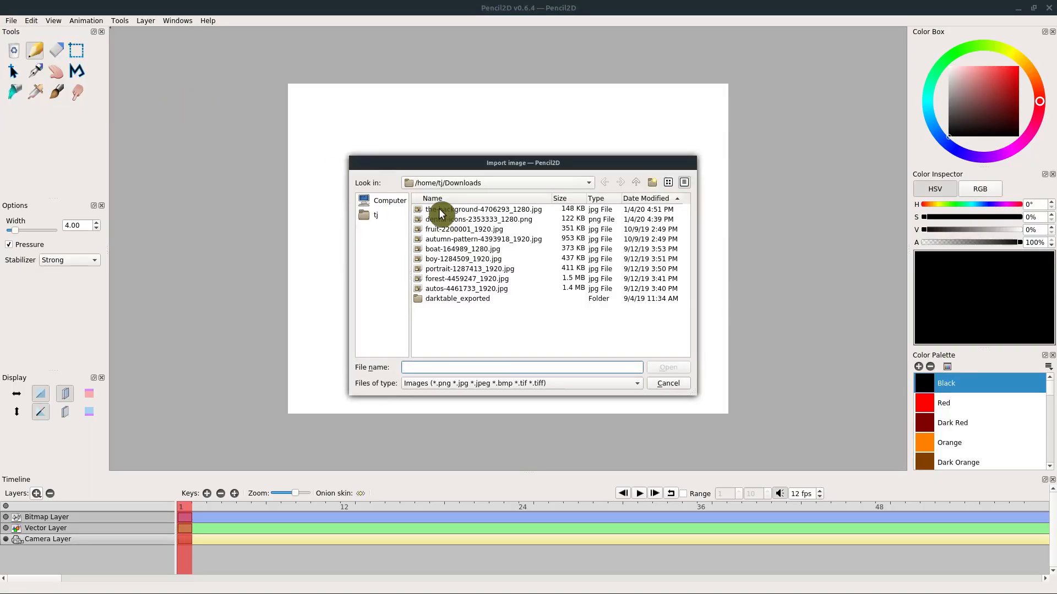
{"action": "left_click", "coordinate": [452, 209]}
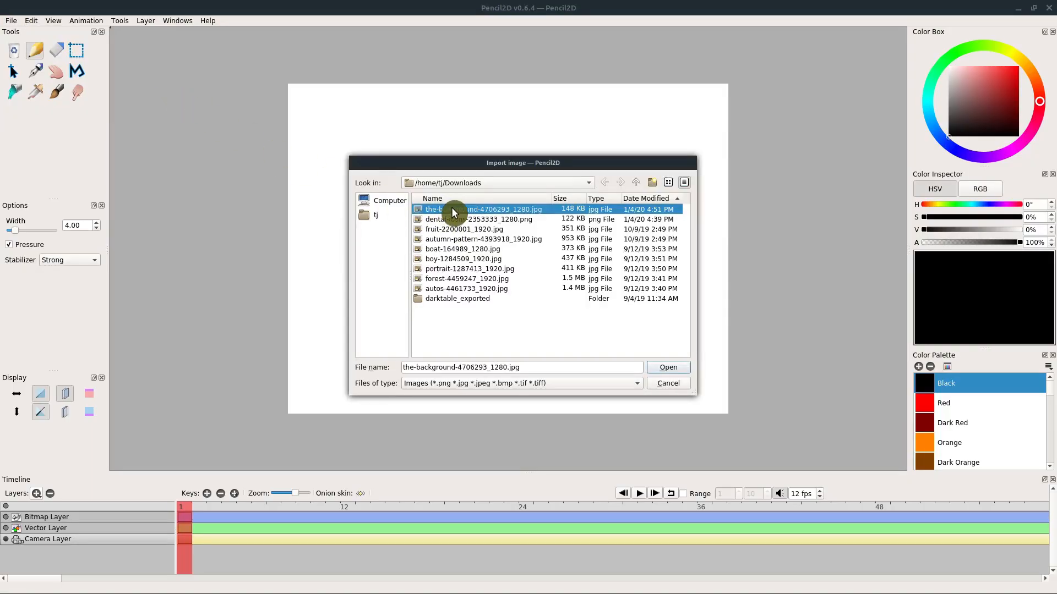
{"action": "left_click", "coordinate": [665, 368]}
{"action": "left_click", "coordinate": [588, 297]}
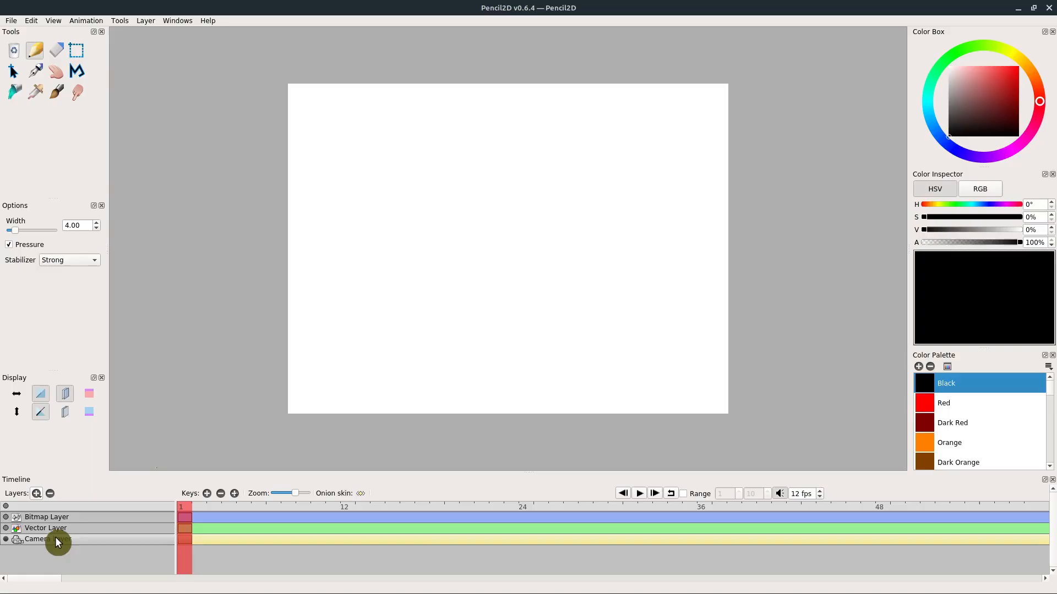
- Import the image the-background-4706293_1280.jpg onto the Bitmap Layer
{"action": "left_click", "coordinate": [38, 519]}
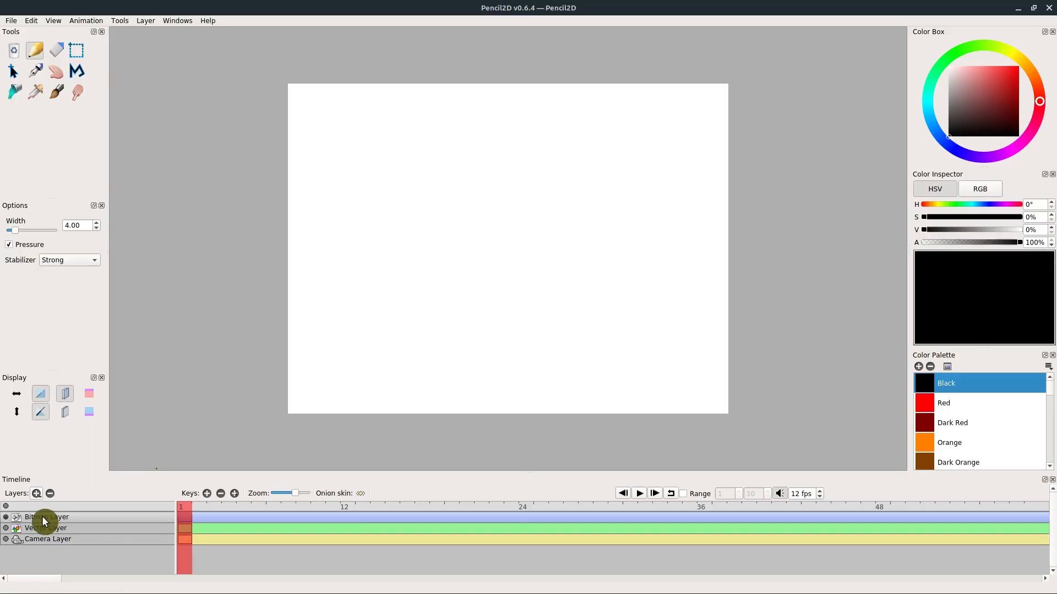
{"action": "left_click", "coordinate": [43, 95]}
{"action": "left_click", "coordinate": [11, 20]}
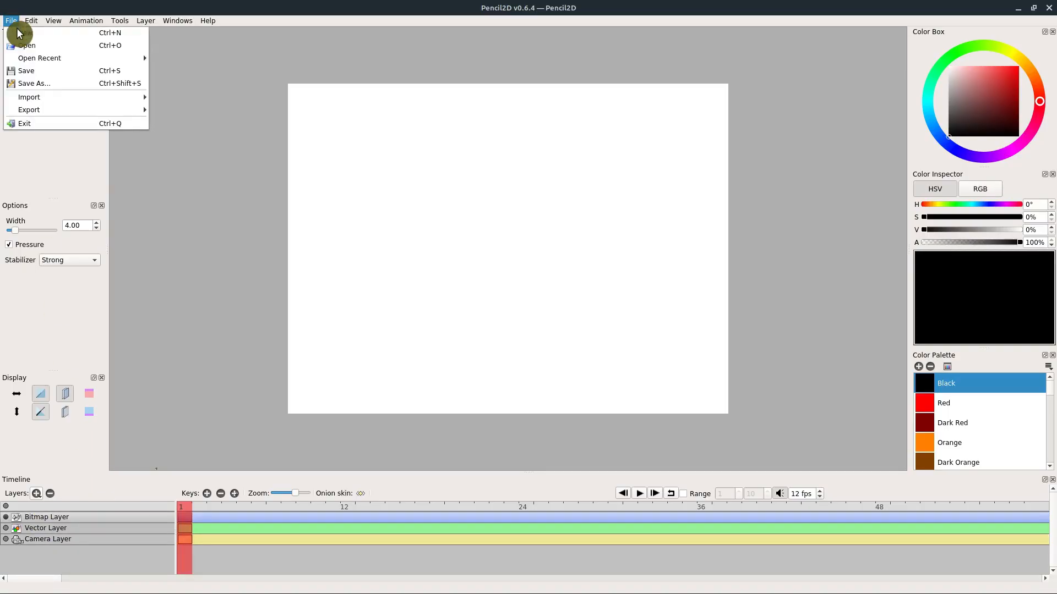
{"action": "mouse_move", "coordinate": [33, 97]}
{"action": "left_click", "coordinate": [170, 99]}
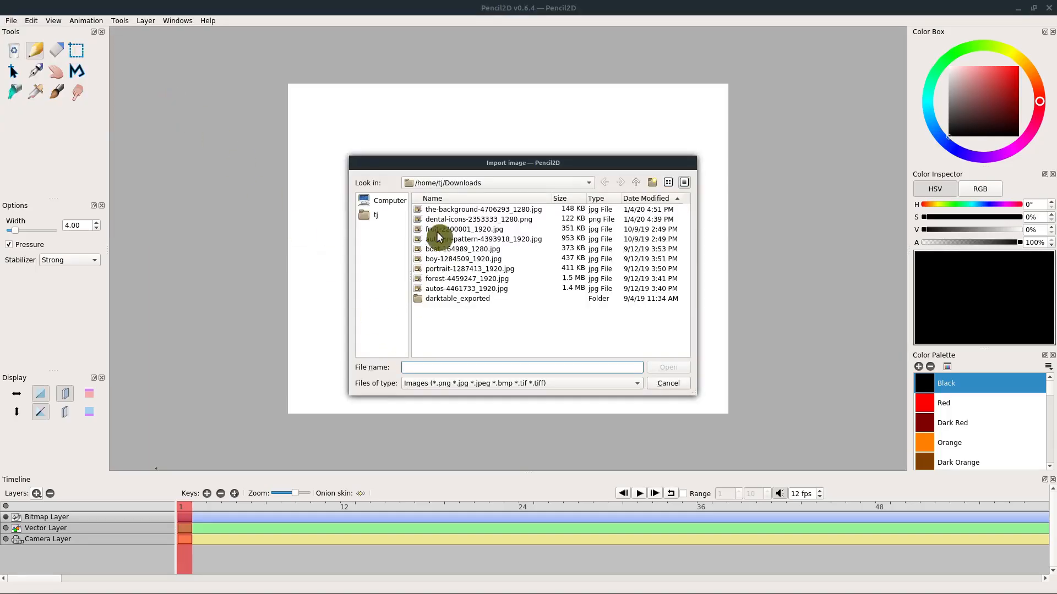
{"action": "left_click", "coordinate": [448, 212]}
{"action": "left_click", "coordinate": [669, 371]}
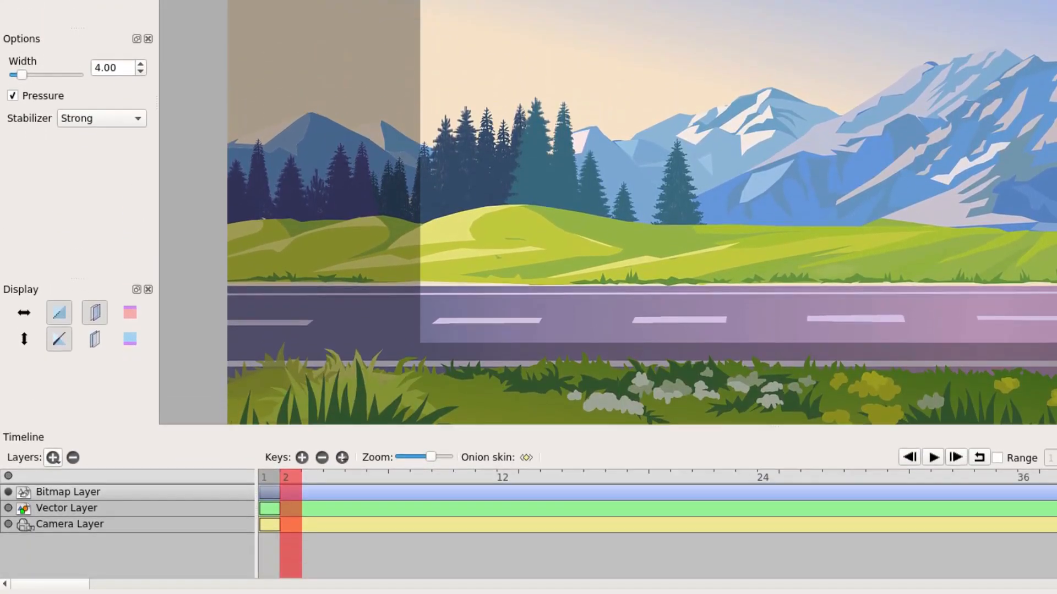
- Enlarge the timeline area and add a keyframe at frame 12 on the Camera Layer
{"action": "left_click_drag", "start_coordinate": [165, 427], "coordinate": [165, 320]}
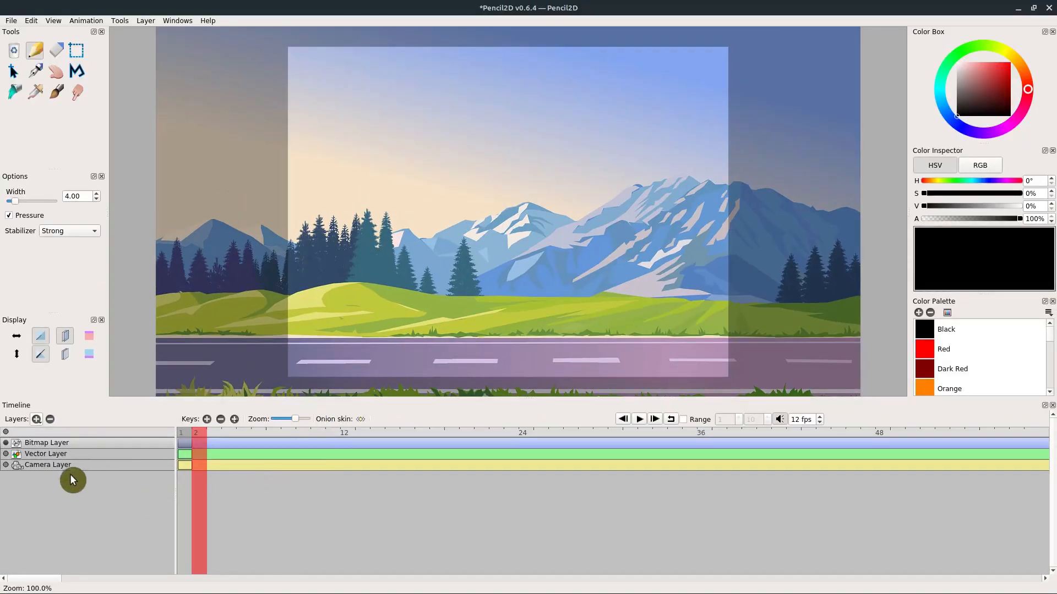
{"action": "left_click", "coordinate": [46, 466]}
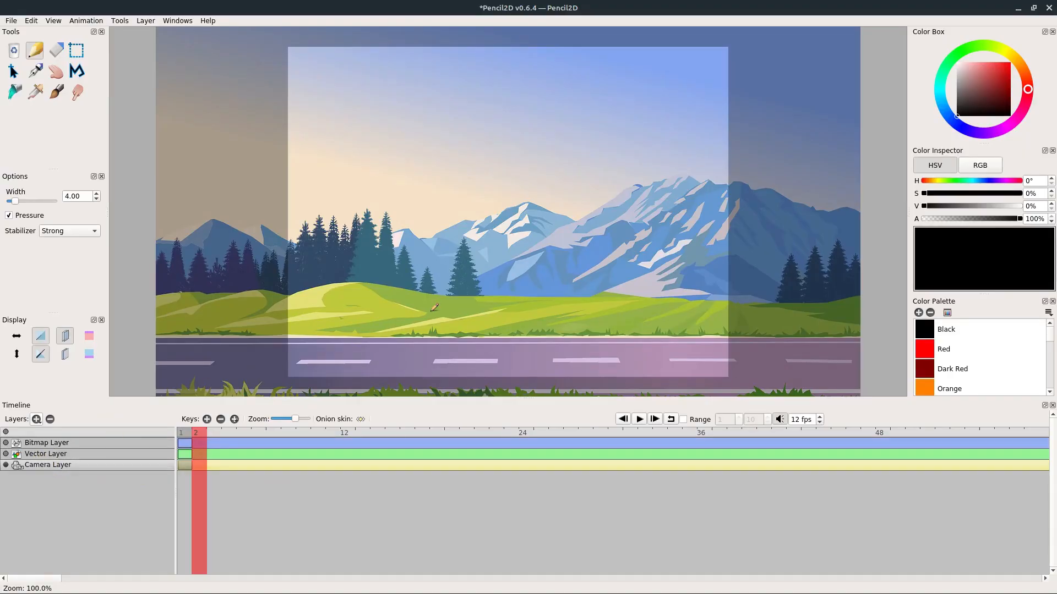
{"action": "left_click", "coordinate": [60, 79]}
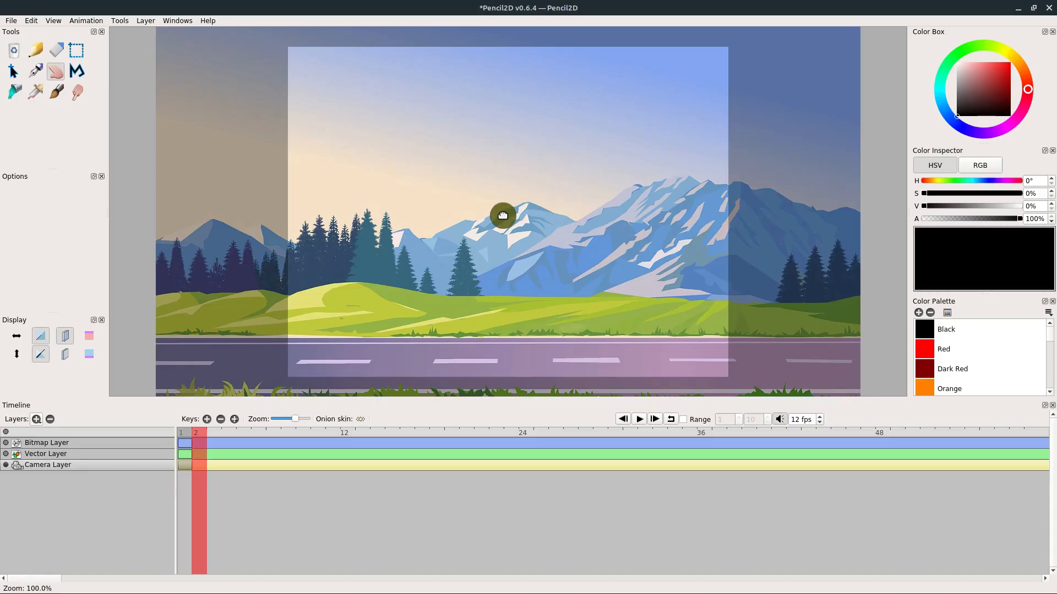
{"action": "left_click", "coordinate": [187, 440]}
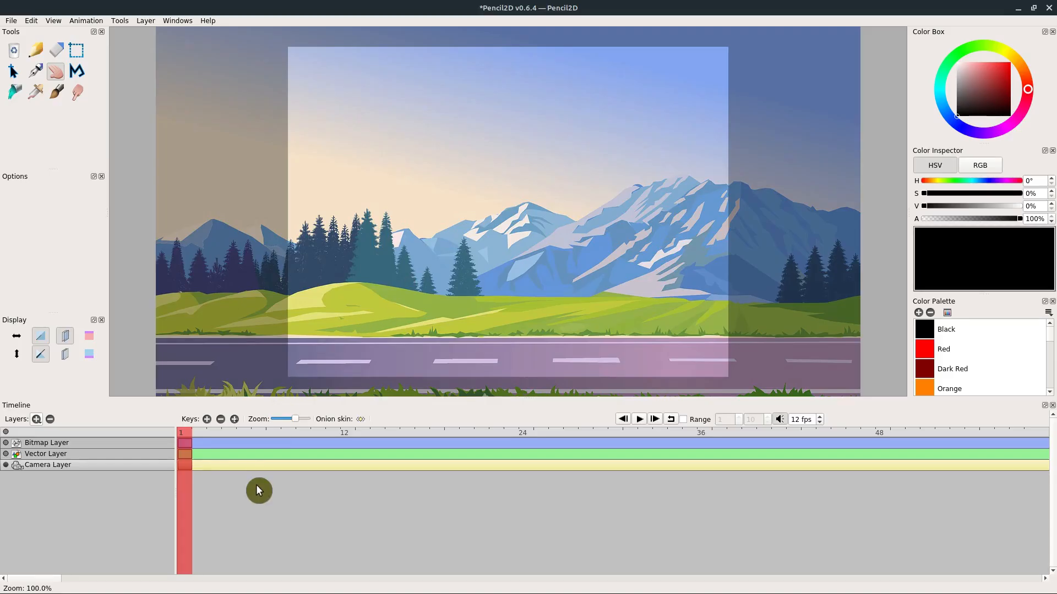
{"action": "left_click", "coordinate": [348, 438]}
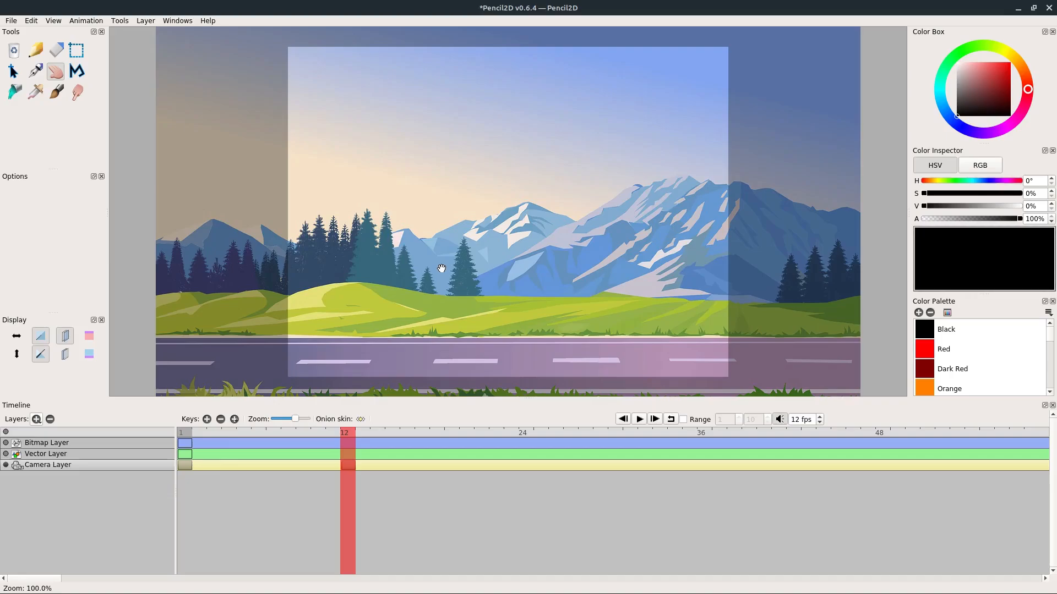
- At frame 12, pan the camera horizontally with the Hand tool until its frame nearly reaches the background's right edge
{"action": "left_click", "coordinate": [186, 437]}
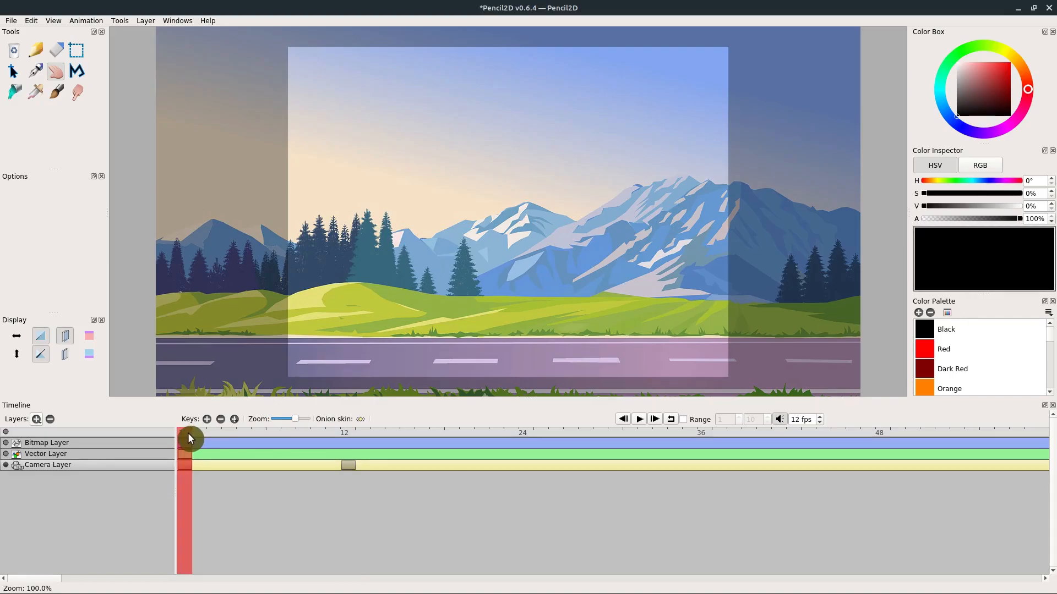
{"action": "left_click", "coordinate": [346, 432]}
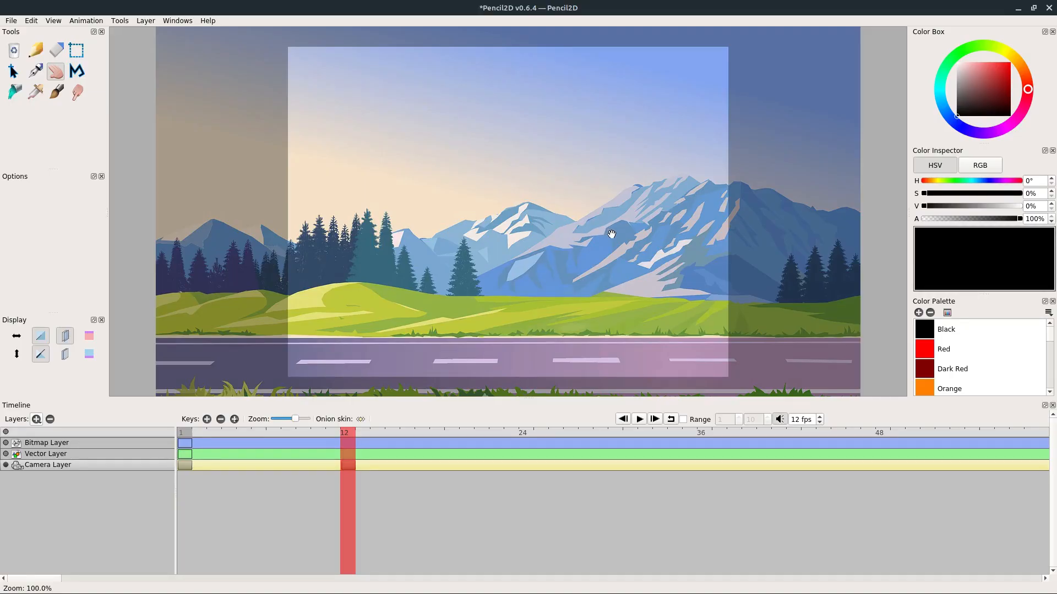
{"action": "left_click_drag", "start_coordinate": [646, 242], "coordinate": [519, 242]}
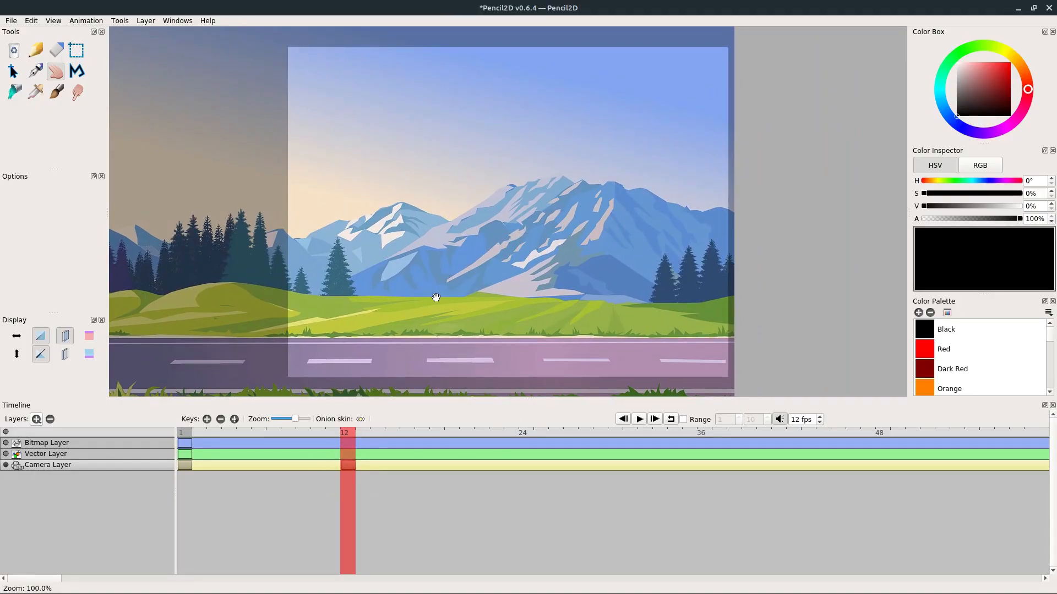
- Play the animation from frame 1 to preview the camera pan
{"action": "left_click", "coordinate": [183, 438]}
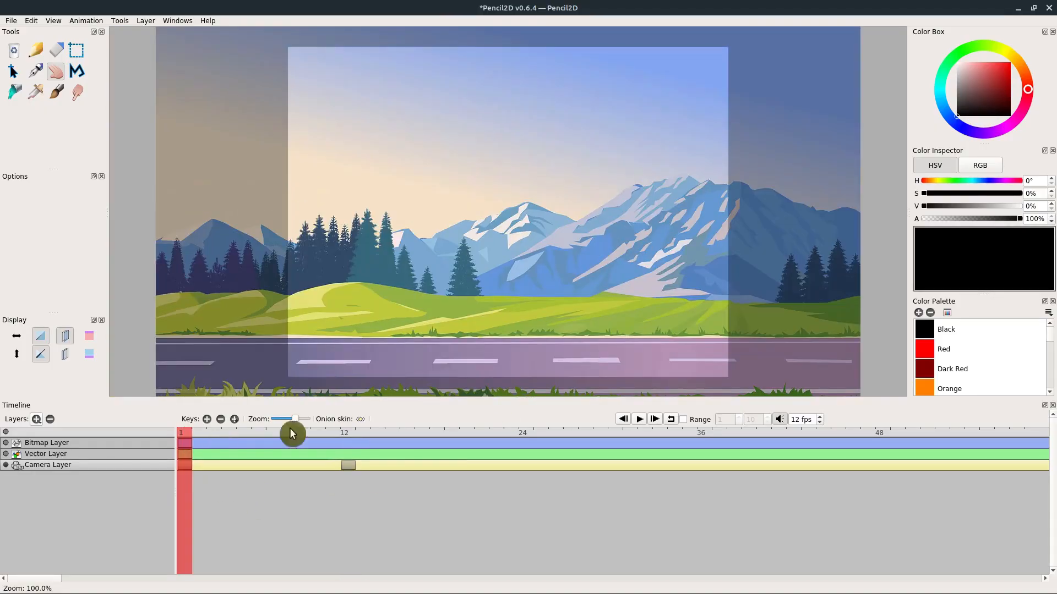
{"action": "left_click", "coordinate": [637, 419]}
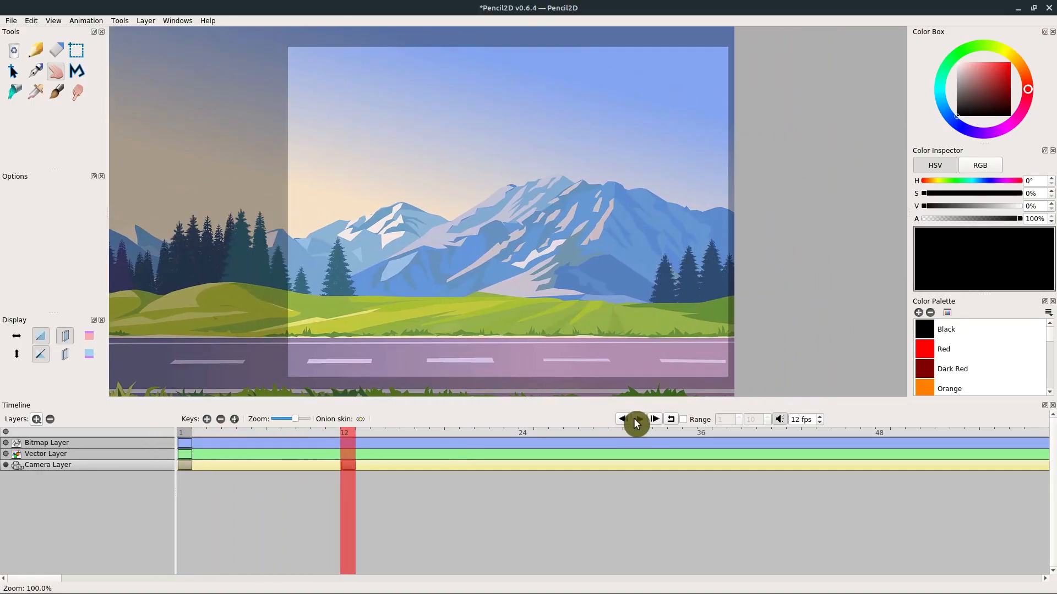
{"action": "left_click", "coordinate": [637, 421]}
{"action": "left_click", "coordinate": [640, 421]}
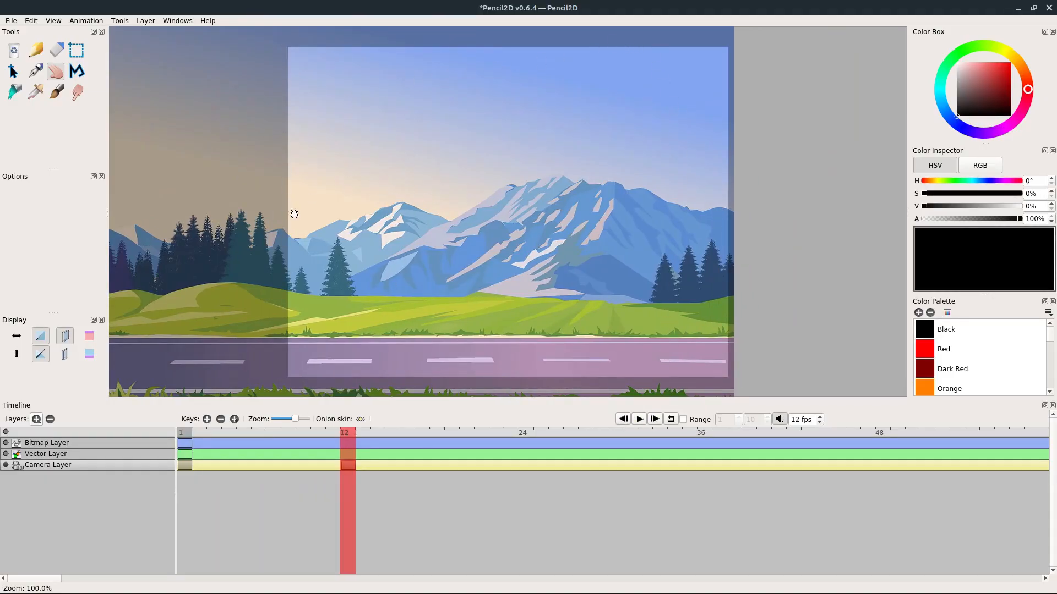
- At the frame 12 camera keyframe, zoom the camera out to 79.4% and reposition it so the background fills the frame
{"action": "scroll", "coordinate": [435, 132], "scroll_direction": "down", "scroll_amount": 4}
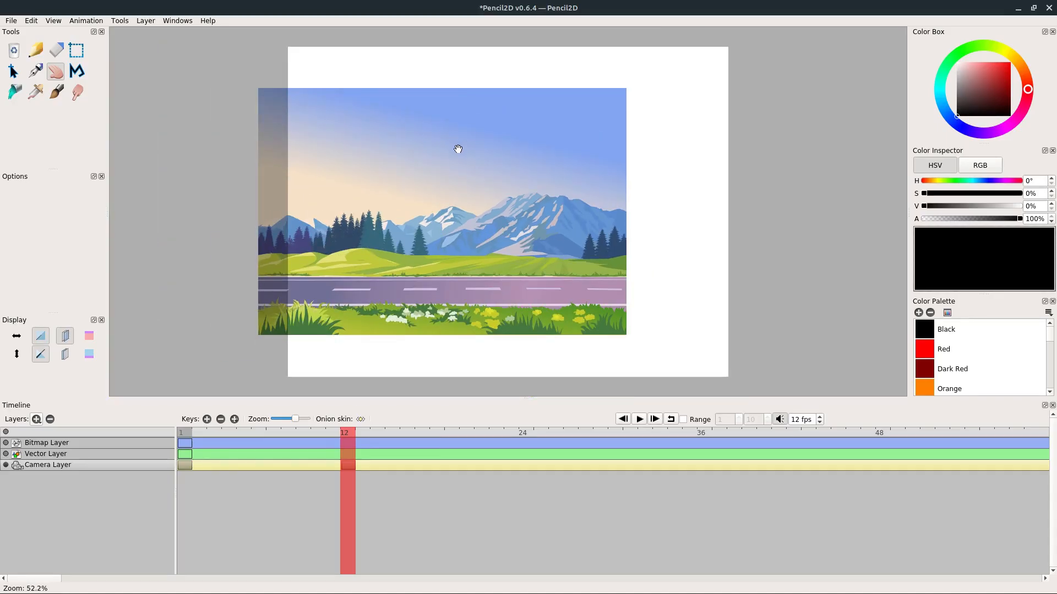
{"action": "scroll", "coordinate": [521, 168], "scroll_direction": "up", "scroll_amount": 2}
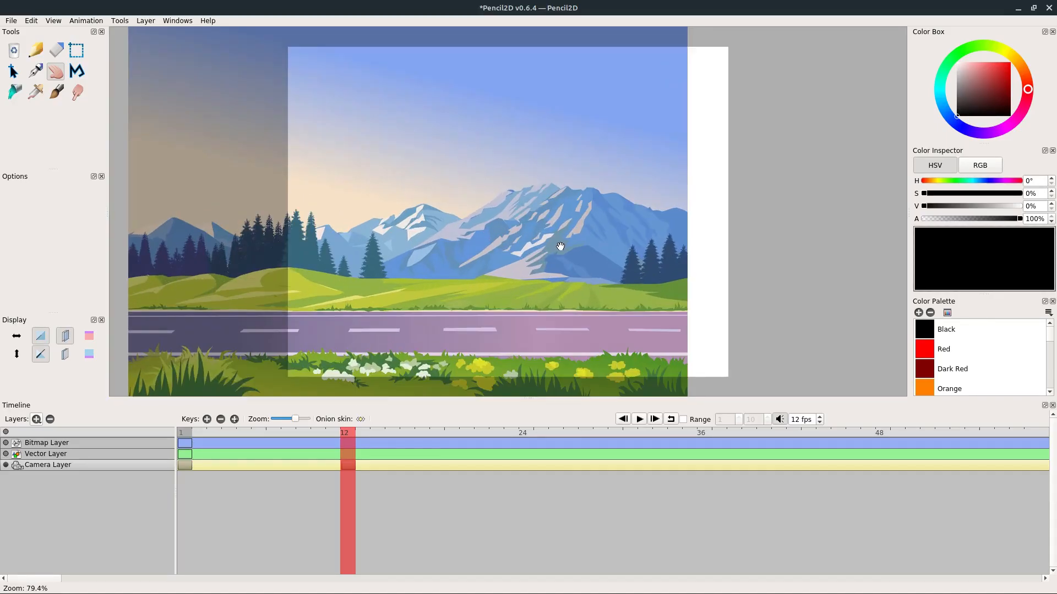
{"action": "left_click_drag", "start_coordinate": [541, 238], "coordinate": [603, 239]}
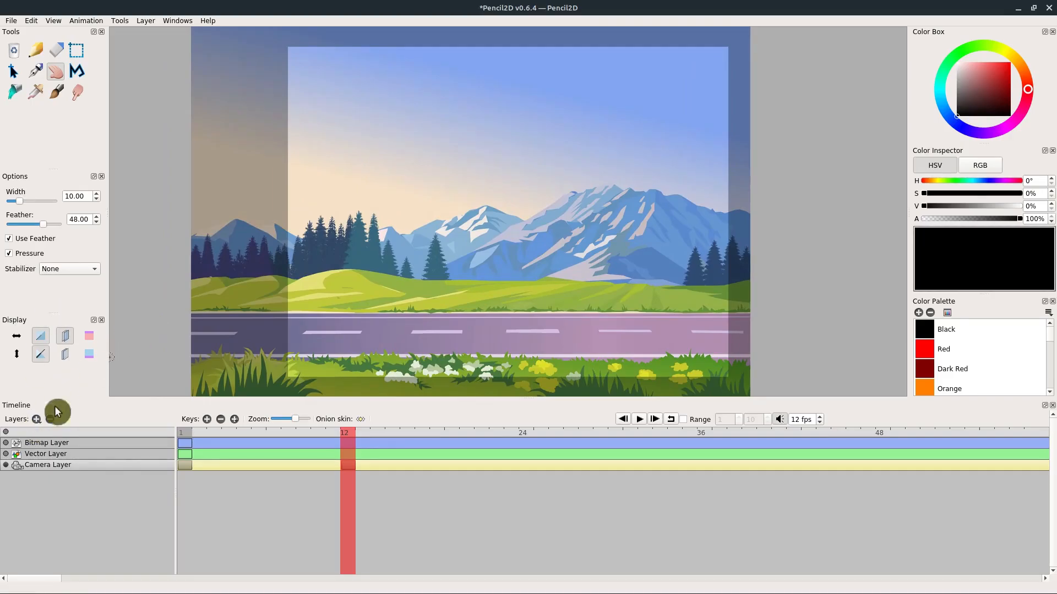
- Play the animation with the Bitmap Layer active to check how the camera frame moves over the background
{"action": "left_click", "coordinate": [43, 444]}
{"action": "scroll", "coordinate": [495, 205], "scroll_direction": "down", "scroll_amount": 1}
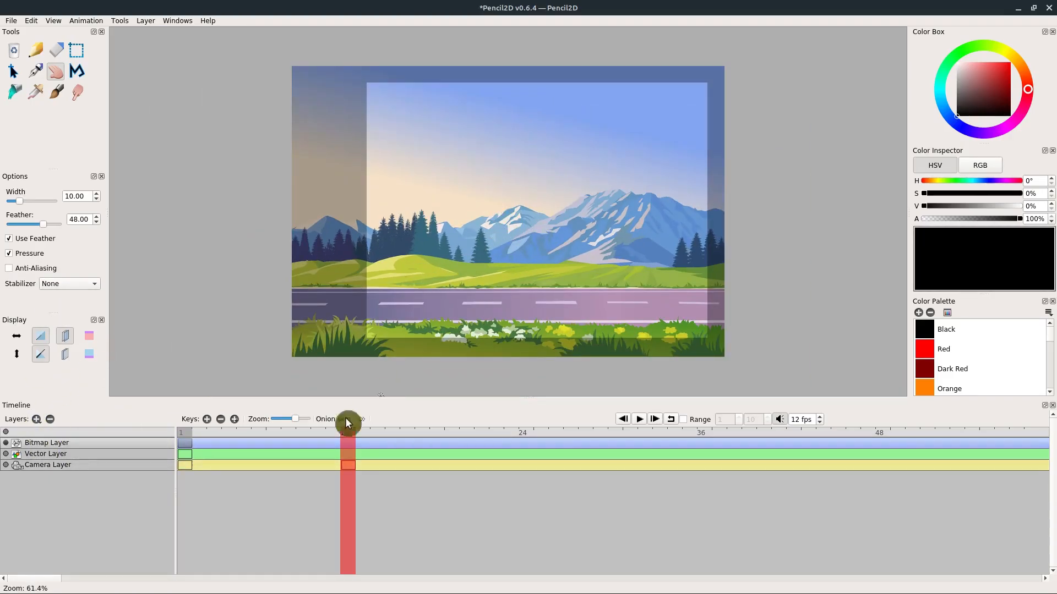
{"action": "left_click", "coordinate": [641, 421]}
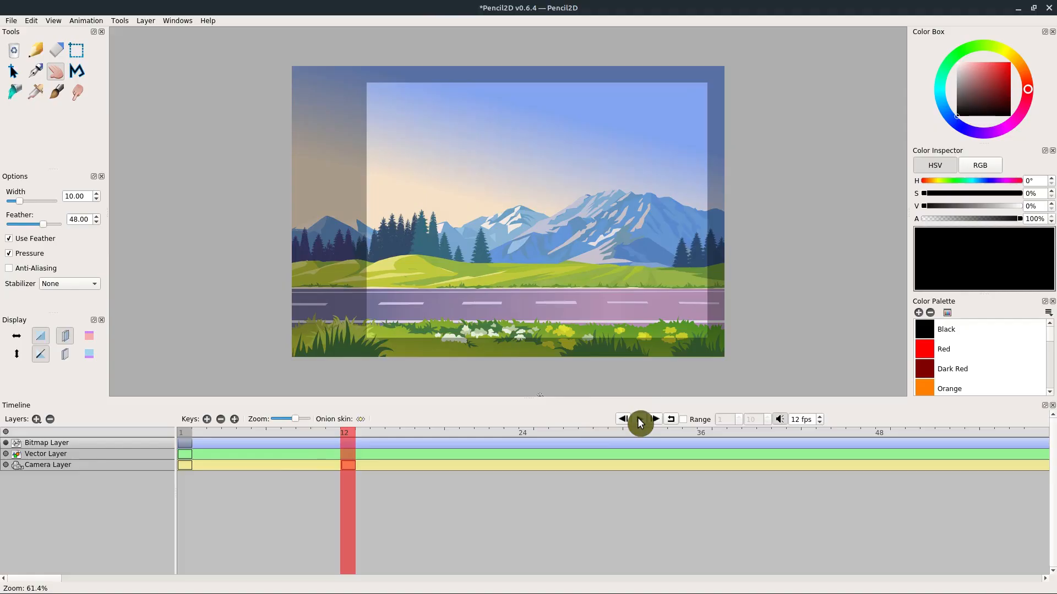
{"action": "left_click", "coordinate": [640, 422]}
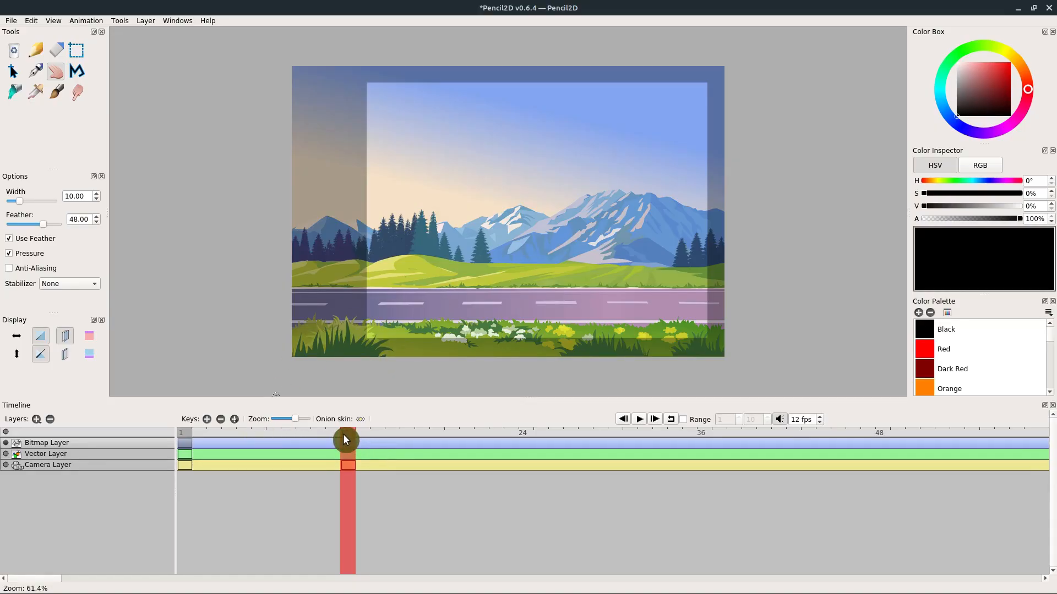
- On the Camera Layer at frame 12, zoom the camera in to 279.3% and pan it onto the trees below the mountains
{"action": "scroll", "coordinate": [528, 239], "scroll_direction": "up", "scroll_amount": 3}
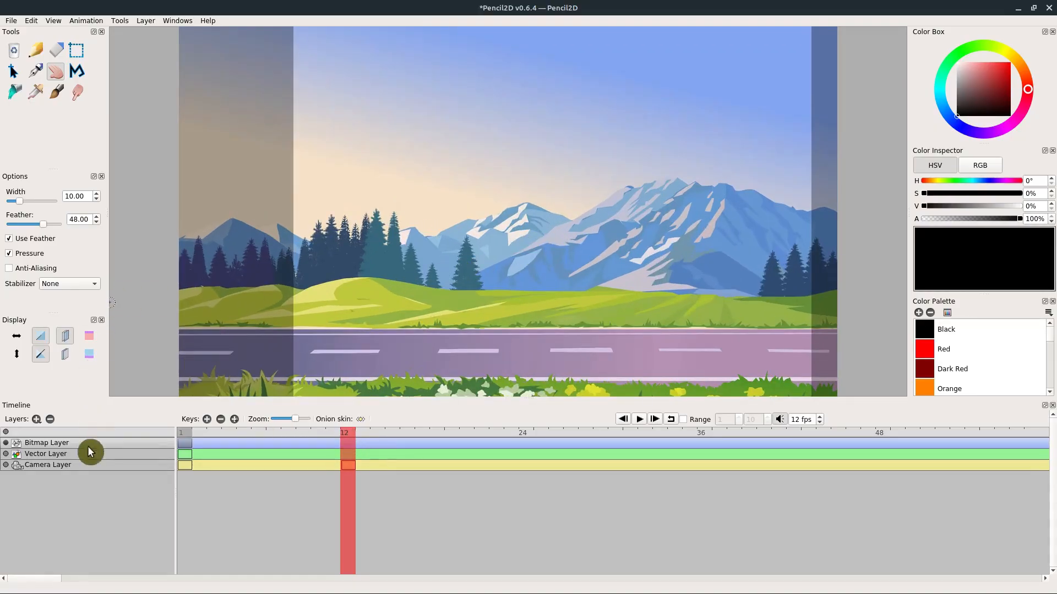
{"action": "left_click", "coordinate": [42, 467]}
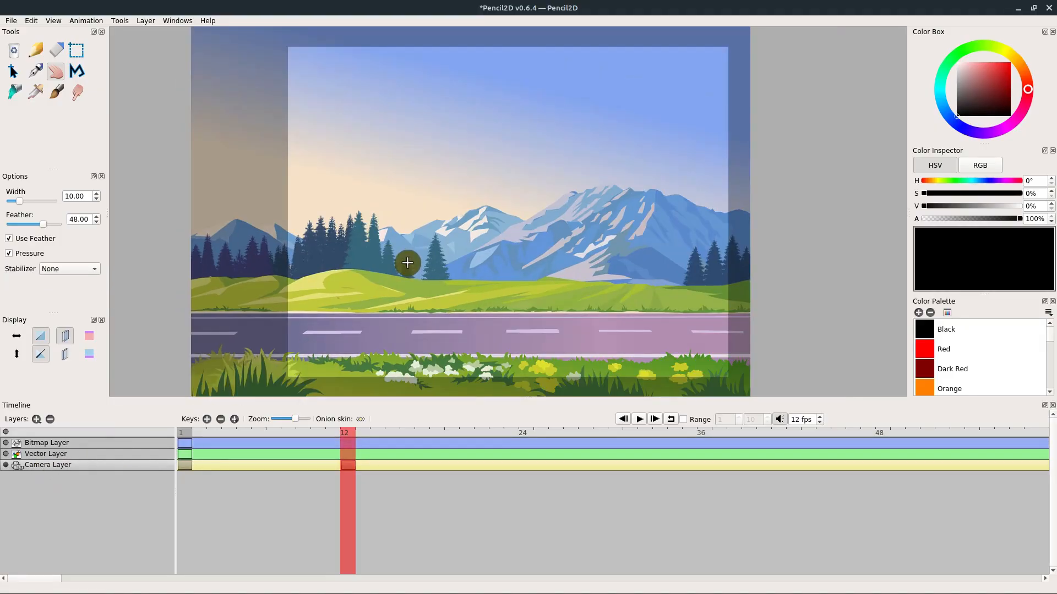
{"action": "scroll", "coordinate": [410, 262], "scroll_direction": "up", "scroll_amount": 3}
{"action": "scroll", "coordinate": [451, 281], "scroll_direction": "up", "scroll_amount": 3}
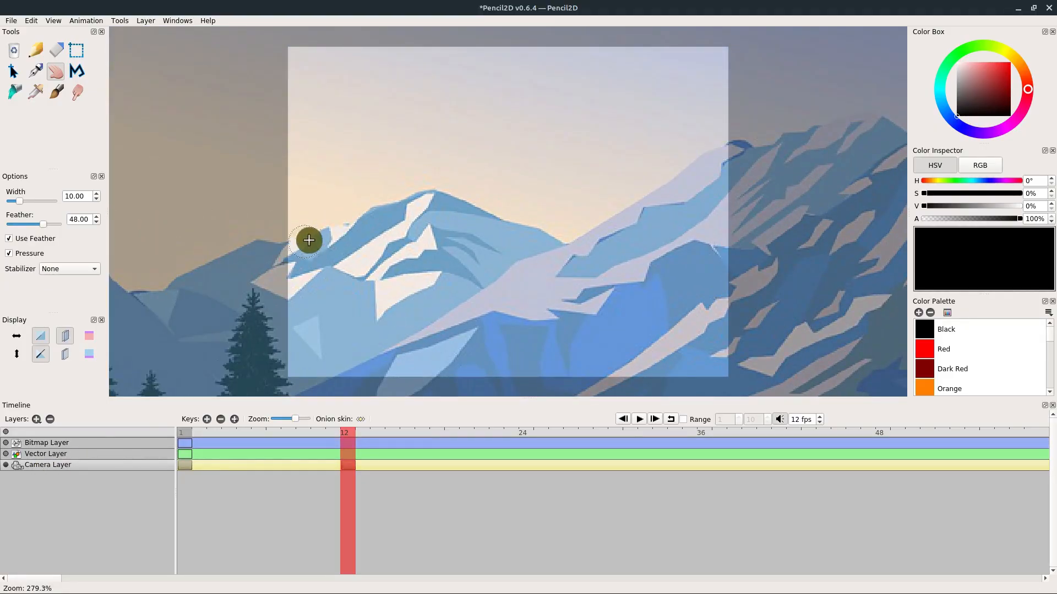
{"action": "left_click_drag", "start_coordinate": [438, 272], "coordinate": [507, 238]}
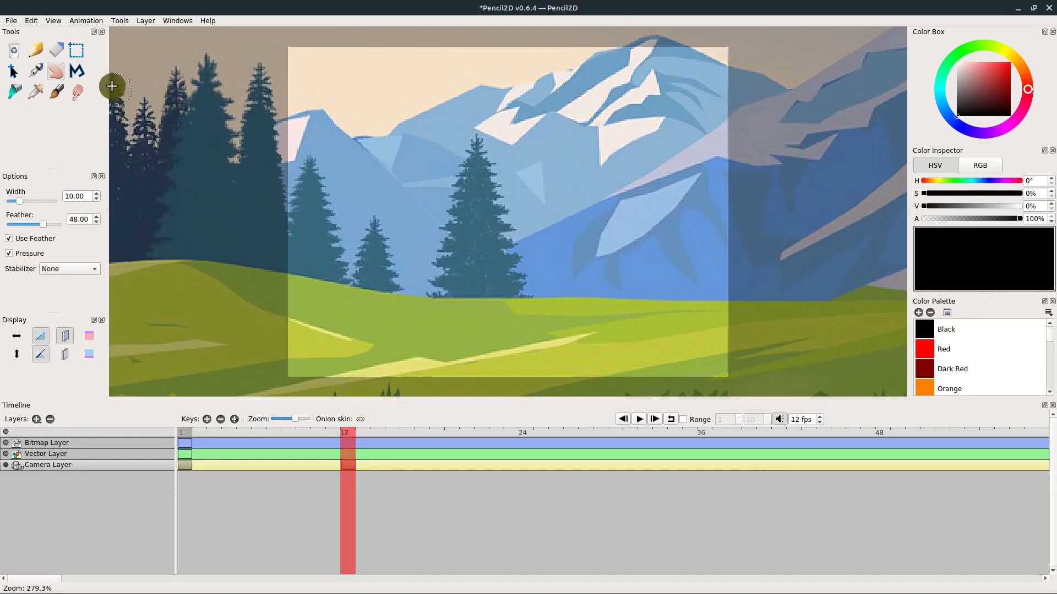
{"action": "left_click", "coordinate": [57, 71]}
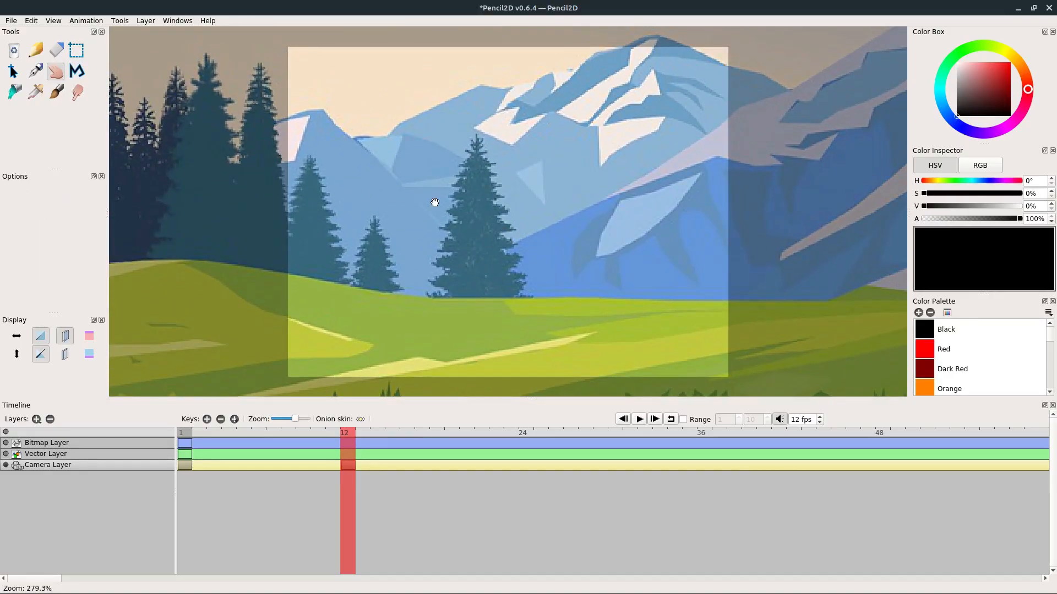
{"action": "left_click_drag", "start_coordinate": [435, 203], "coordinate": [481, 215]}
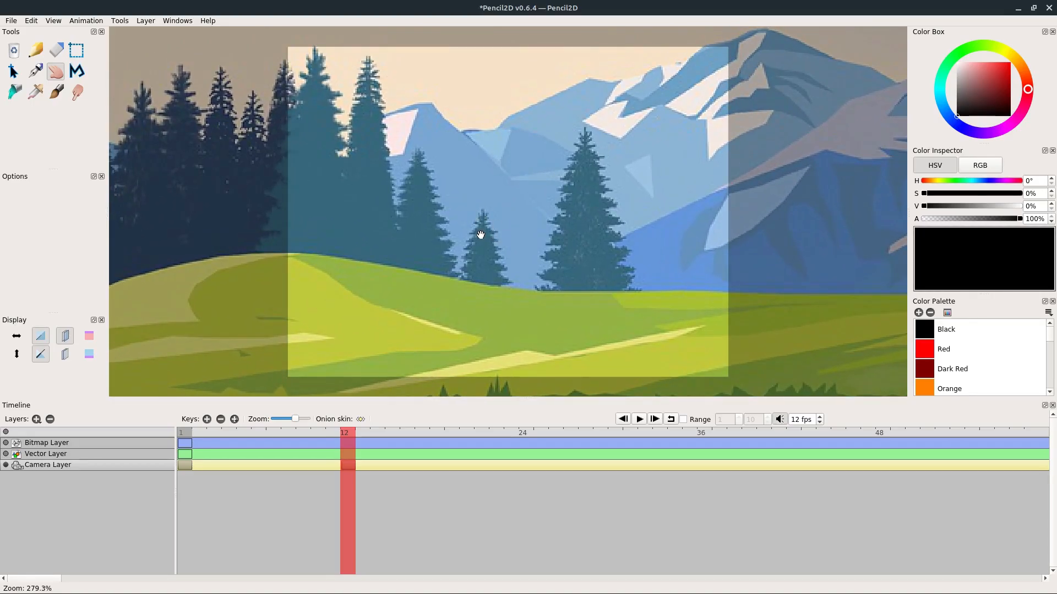
- Scrub from frame 1 to frame 12 to preview the camera zoom, and examine the resulting framing from the Bitmap Layer
{"action": "left_click", "coordinate": [185, 436]}
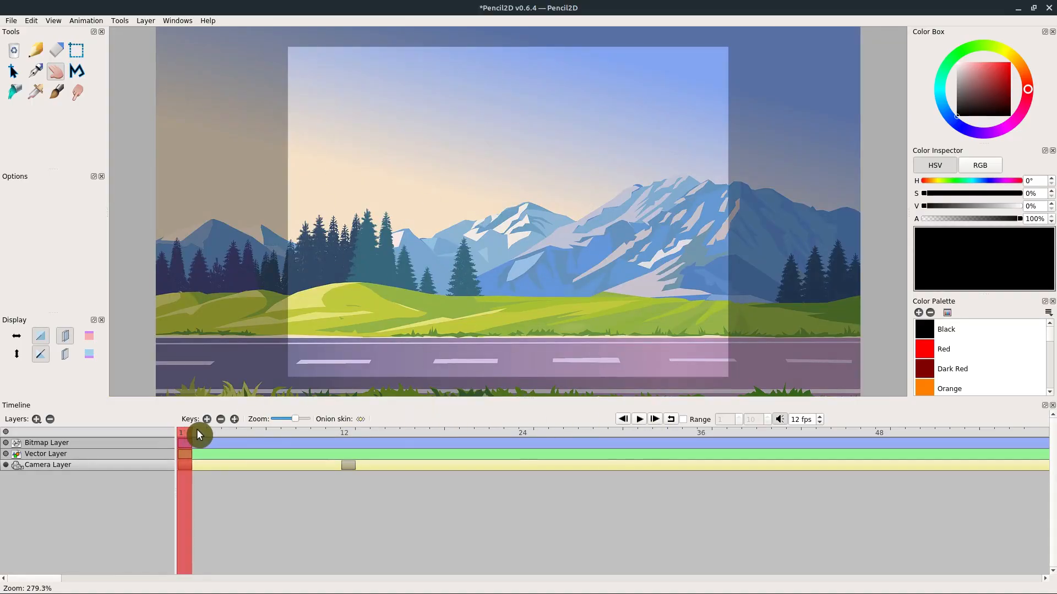
{"action": "left_click_drag", "start_coordinate": [198, 431], "coordinate": [350, 435]}
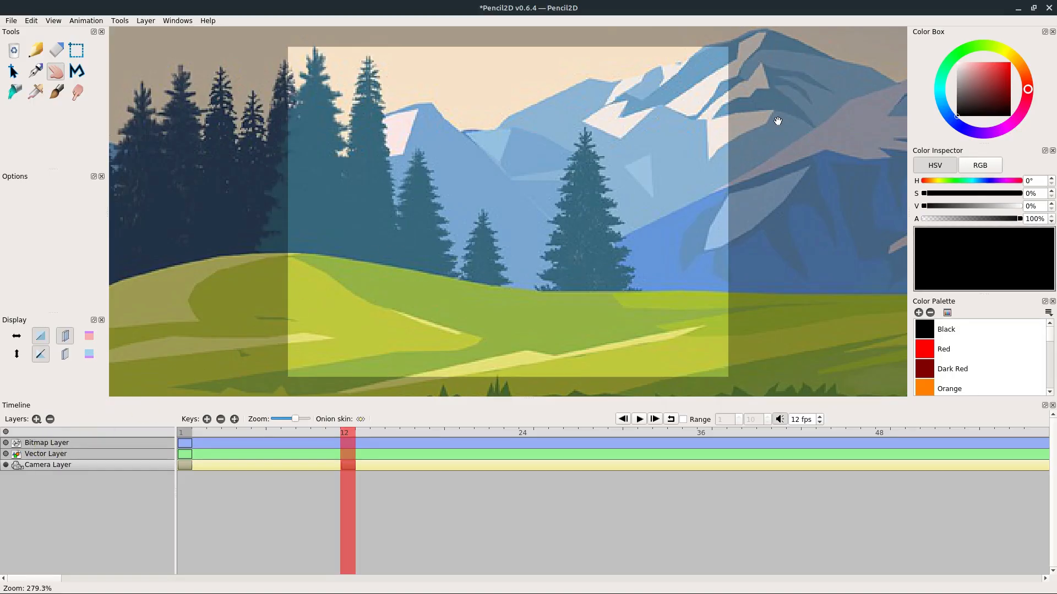
{"action": "left_click", "coordinate": [48, 447]}
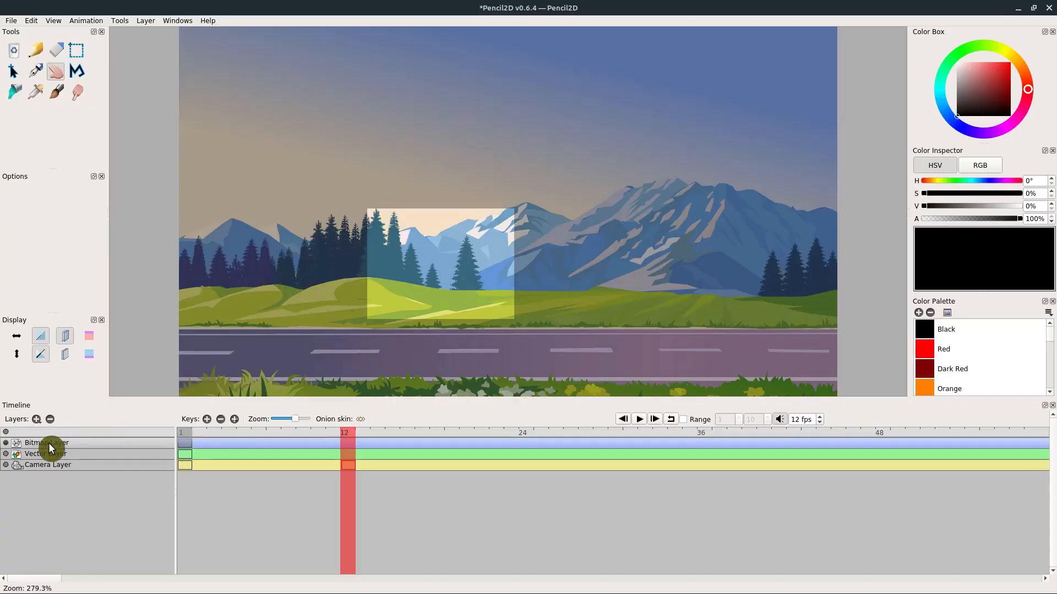
{"action": "scroll", "coordinate": [406, 246], "scroll_direction": "down", "scroll_amount": 6}
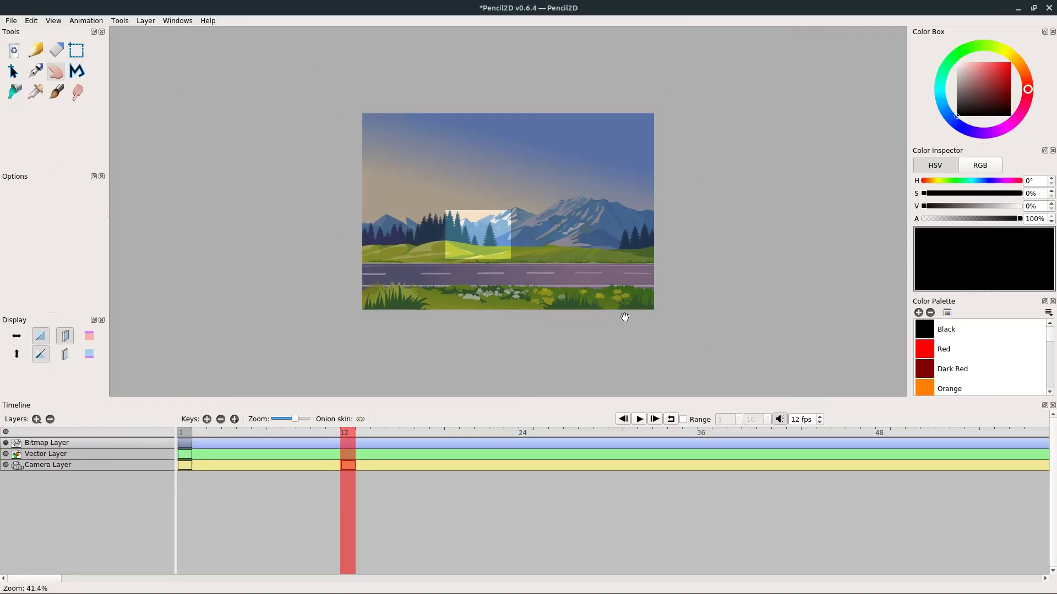
{"action": "scroll", "coordinate": [505, 270], "scroll_direction": "up", "scroll_amount": 1}
{"action": "scroll", "coordinate": [463, 264], "scroll_direction": "up", "scroll_amount": 3}
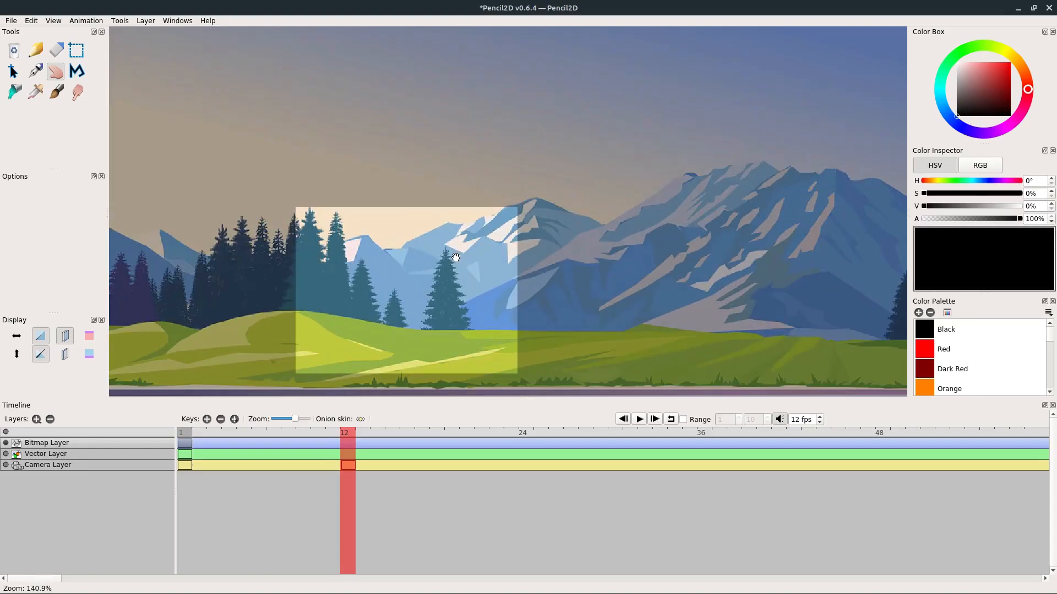
- Export the camera animation as a looping 800 × 600 animated GIF named untitled.gif on the Desktop, covering frames 1 to 12 of the Camera Layer
{"action": "left_click_drag", "start_coordinate": [399, 288], "coordinate": [509, 179]}
{"action": "scroll", "coordinate": [510, 192], "scroll_direction": "up", "scroll_amount": 1}
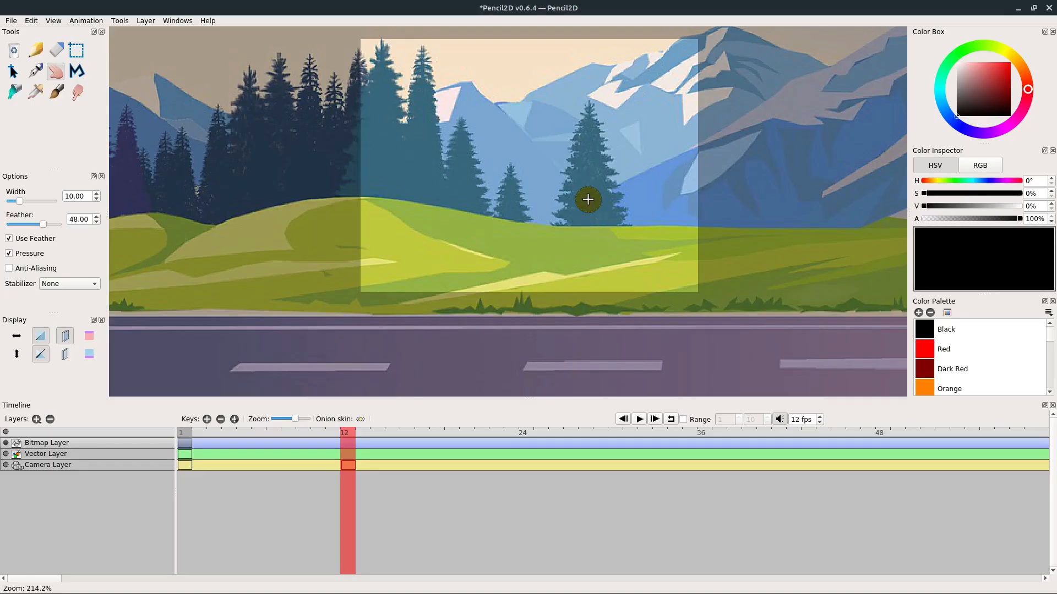
{"action": "left_click", "coordinate": [11, 22]}
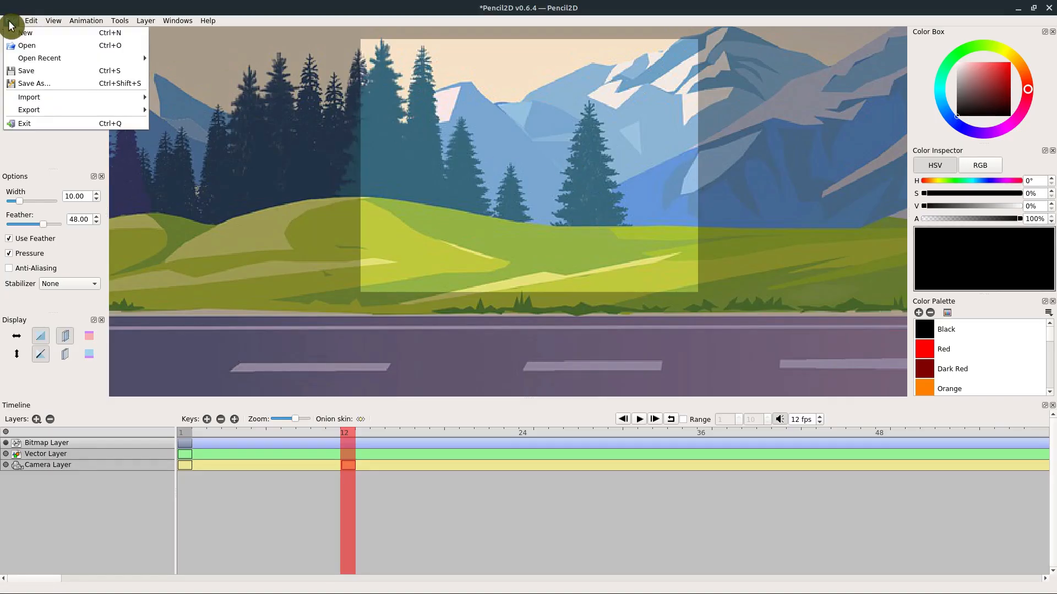
{"action": "mouse_move", "coordinate": [29, 108]}
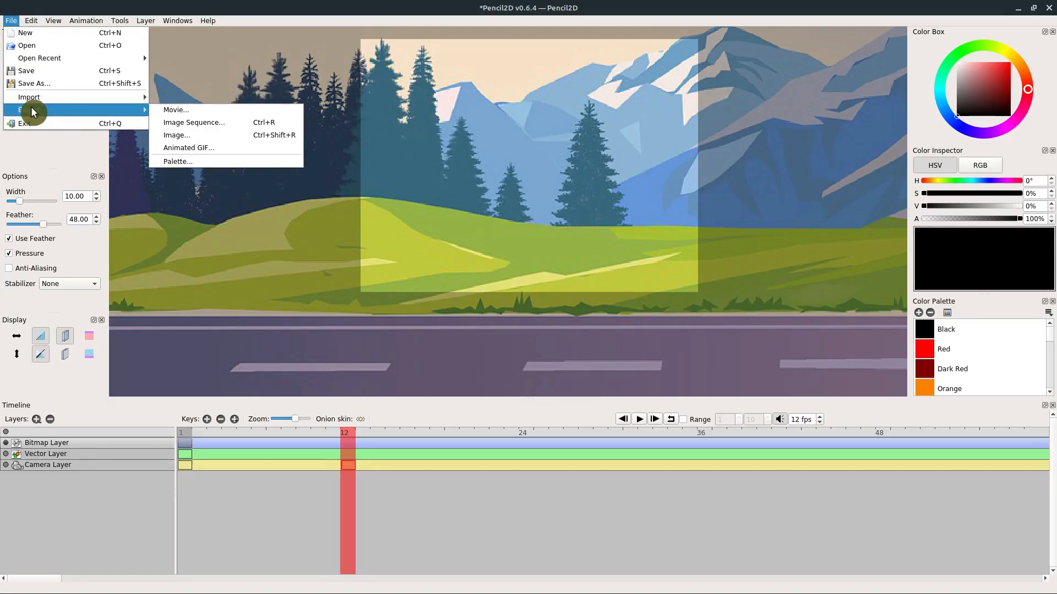
{"action": "left_click", "coordinate": [179, 147]}
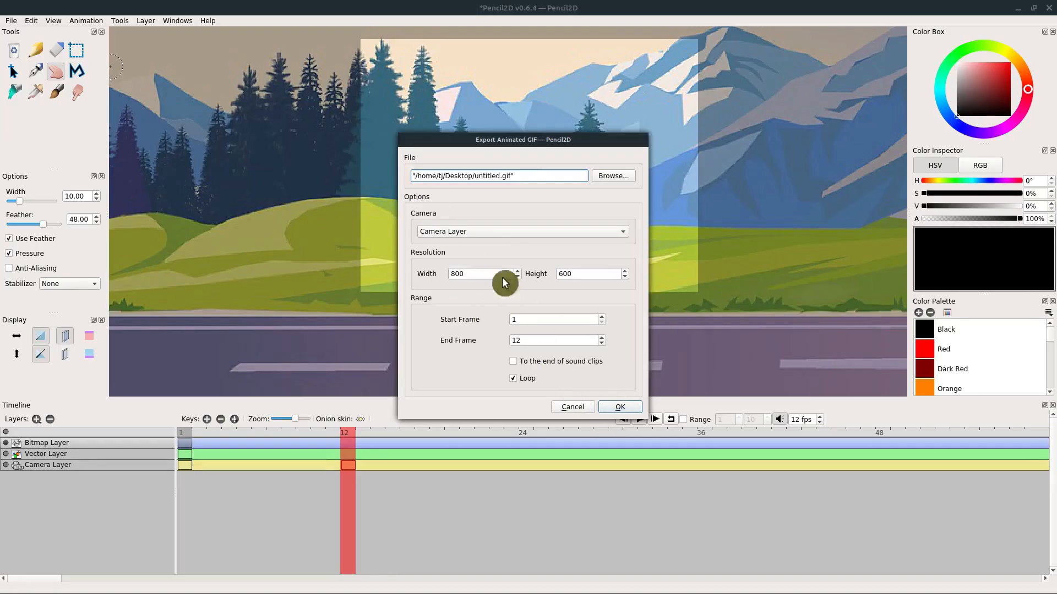
{"action": "left_click", "coordinate": [618, 407]}
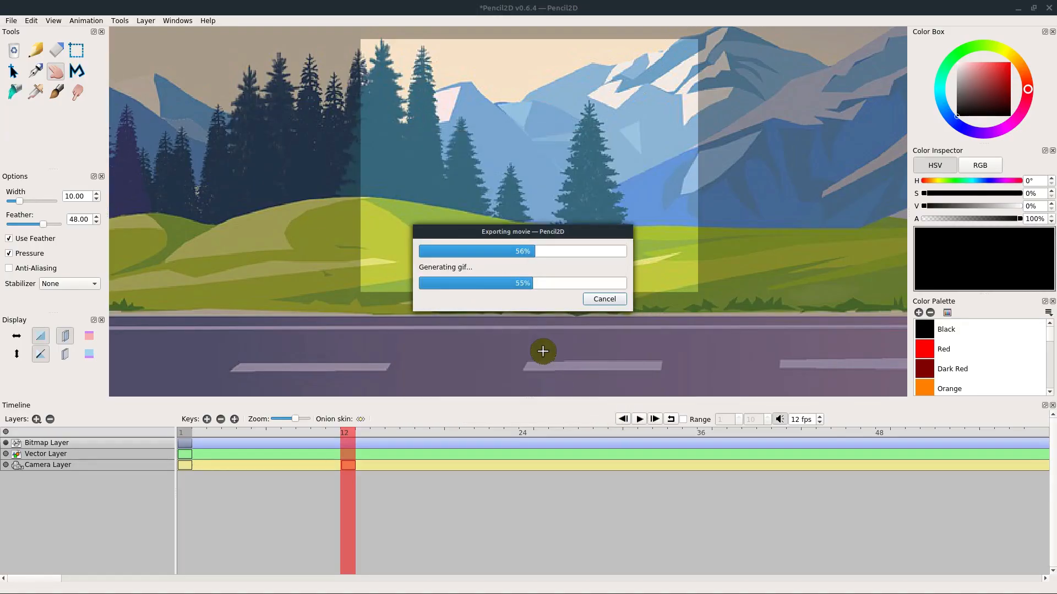
{"action": "left_click", "coordinate": [569, 294]}
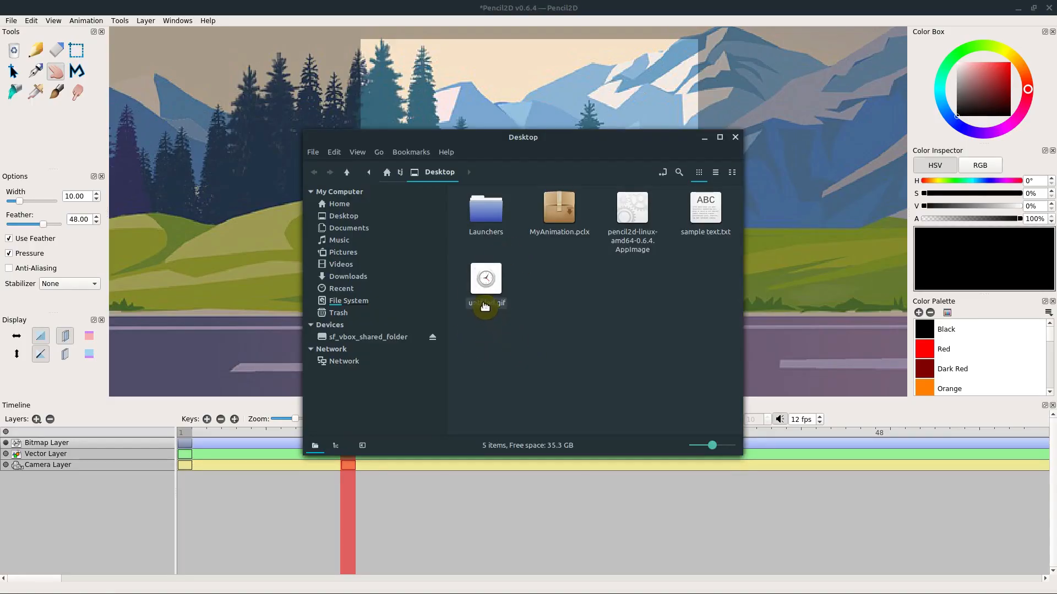
- Open the exported untitled.gif from the Desktop folder to check the camera zoom, and return to the animation
{"action": "double_click", "coordinate": [484, 307]}
{"action": "left_click", "coordinate": [724, 108]}
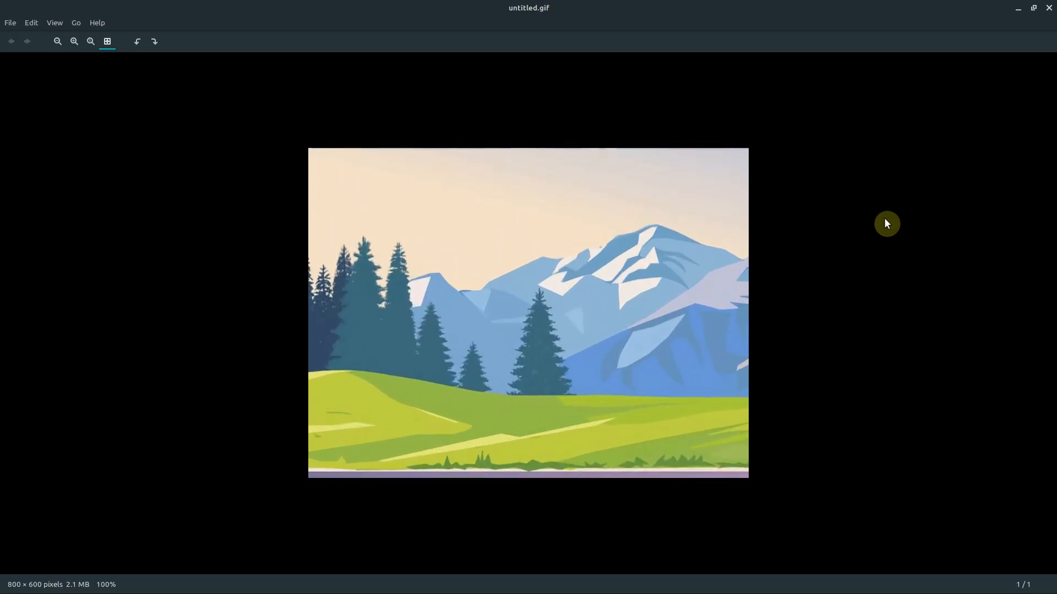
{"action": "left_click", "coordinate": [1049, 7]}
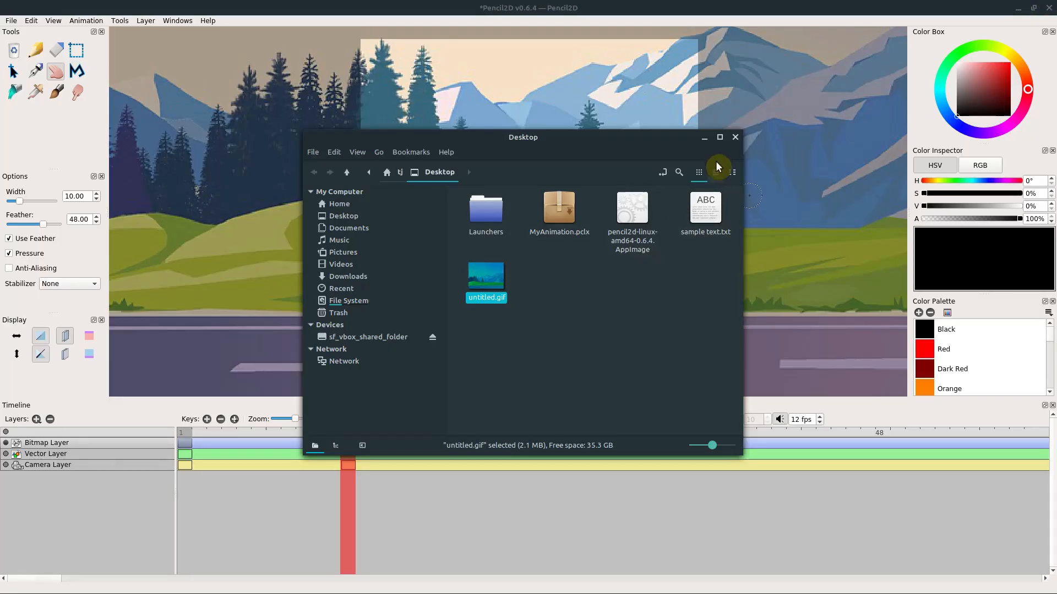
{"action": "left_click", "coordinate": [738, 138]}
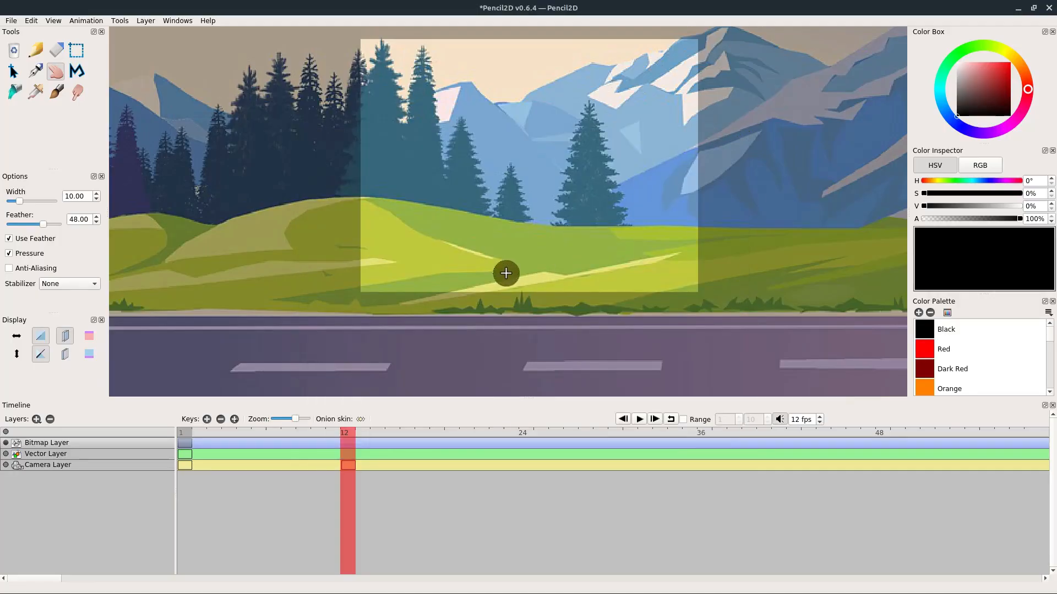
- Undo the recent changes and clear the background artwork from the Bitmap Layer at frame 1
{"action": "key", "text": "ctrl+z"}
{"action": "key", "text": "ctrl+z"}
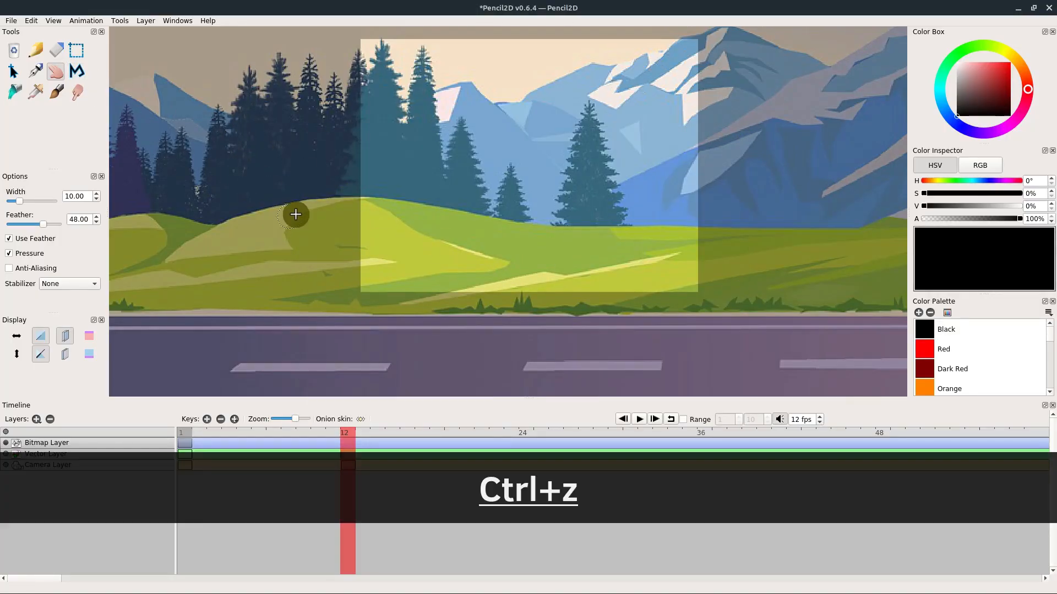
{"action": "scroll", "coordinate": [408, 237], "scroll_direction": "down", "scroll_amount": 5}
{"action": "key", "text": "ctrl+z"}
{"action": "key", "text": "ctrl+z"}
{"action": "key", "text": "ctrl+z"}
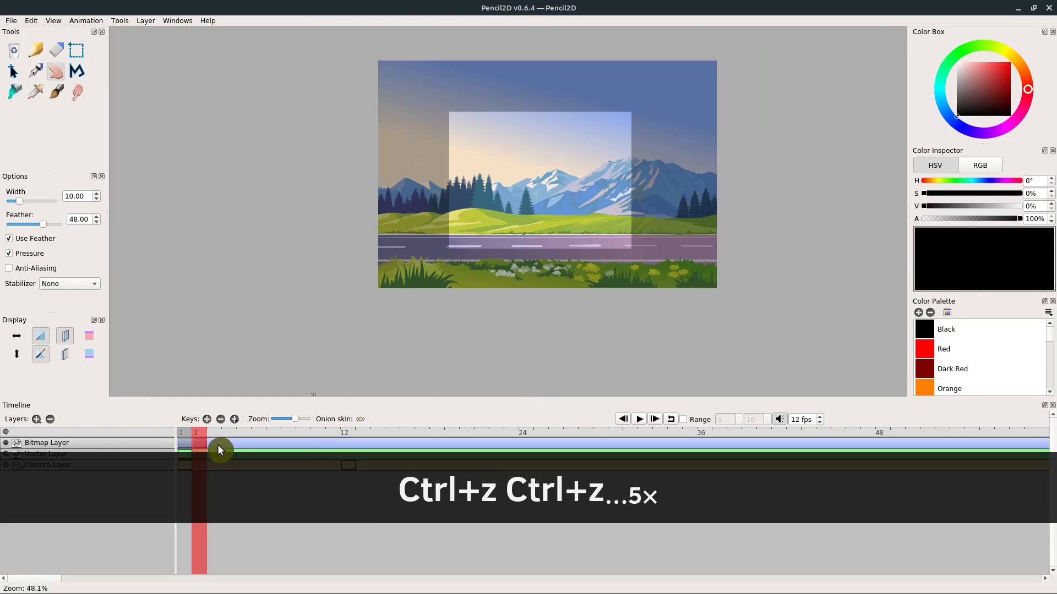
{"action": "left_click", "coordinate": [185, 438]}
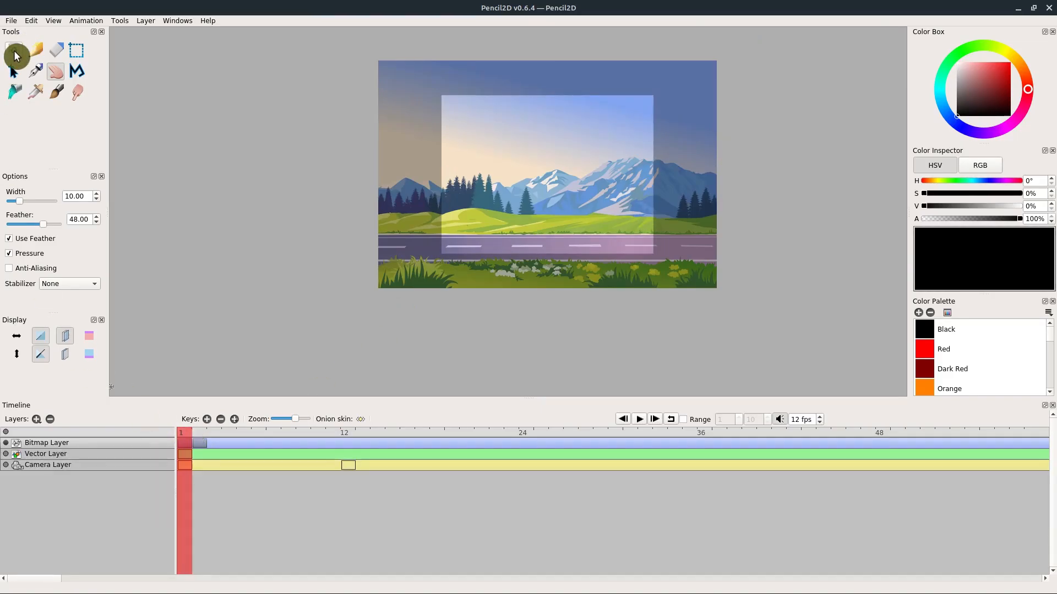
{"action": "left_click", "coordinate": [14, 50]}
- Start a new blank project in place of the current animation
{"action": "left_click", "coordinate": [11, 21]}
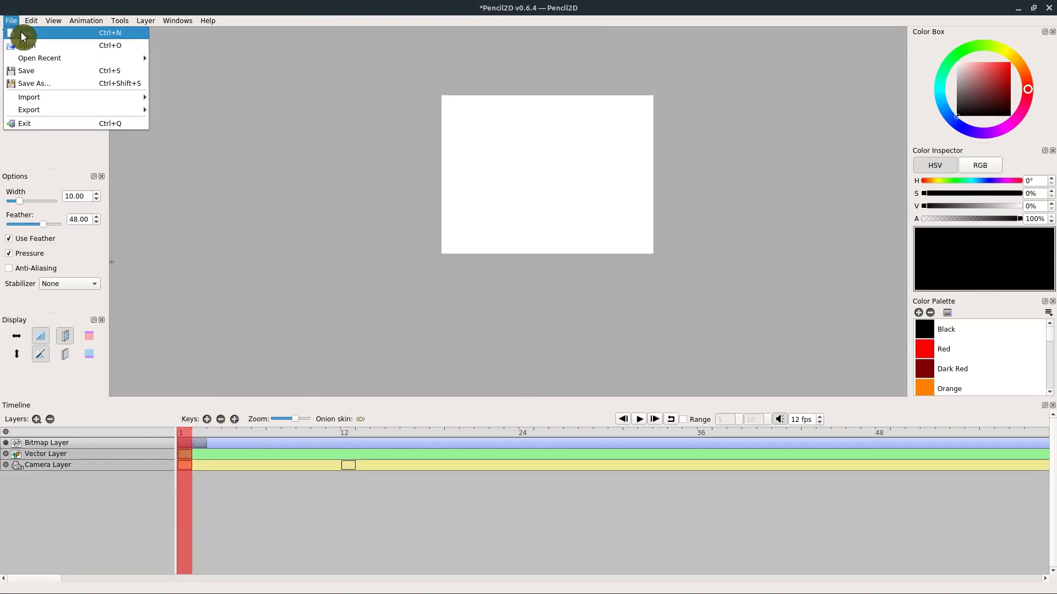
{"action": "left_click", "coordinate": [21, 36]}
{"action": "left_click", "coordinate": [479, 298]}
- Import the image the-background-4706293_1280.jpg from the Downloads folder onto the Bitmap Layer
{"action": "left_click", "coordinate": [11, 20]}
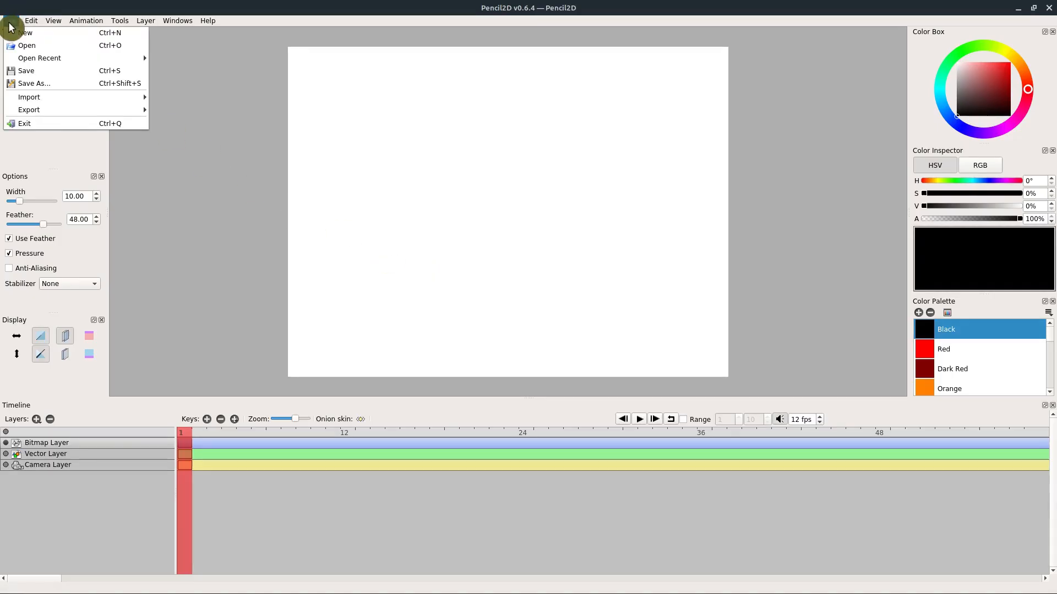
{"action": "mouse_move", "coordinate": [31, 97]}
{"action": "left_click", "coordinate": [182, 98]}
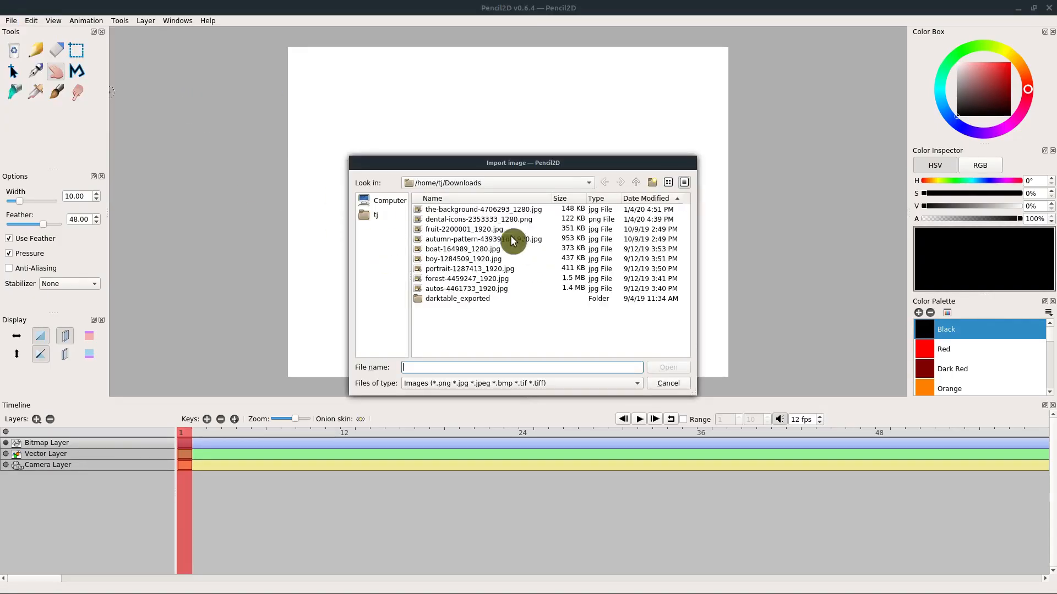
{"action": "left_click", "coordinate": [672, 369]}
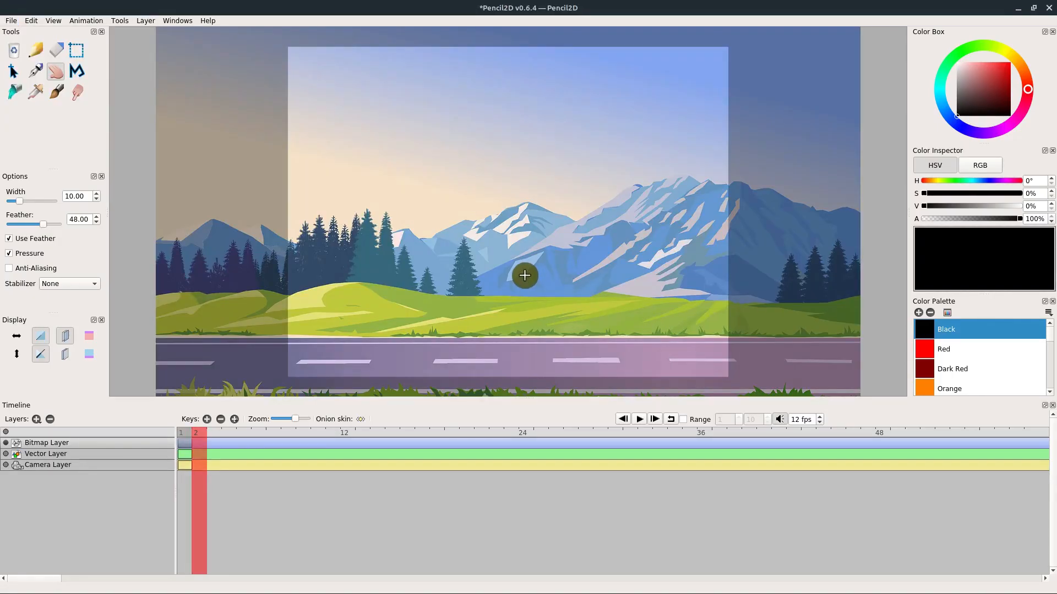
- On the Camera Layer at frame 1, zoom the camera in to 152.1% and pan it to the left end of the background
{"action": "left_click", "coordinate": [48, 465]}
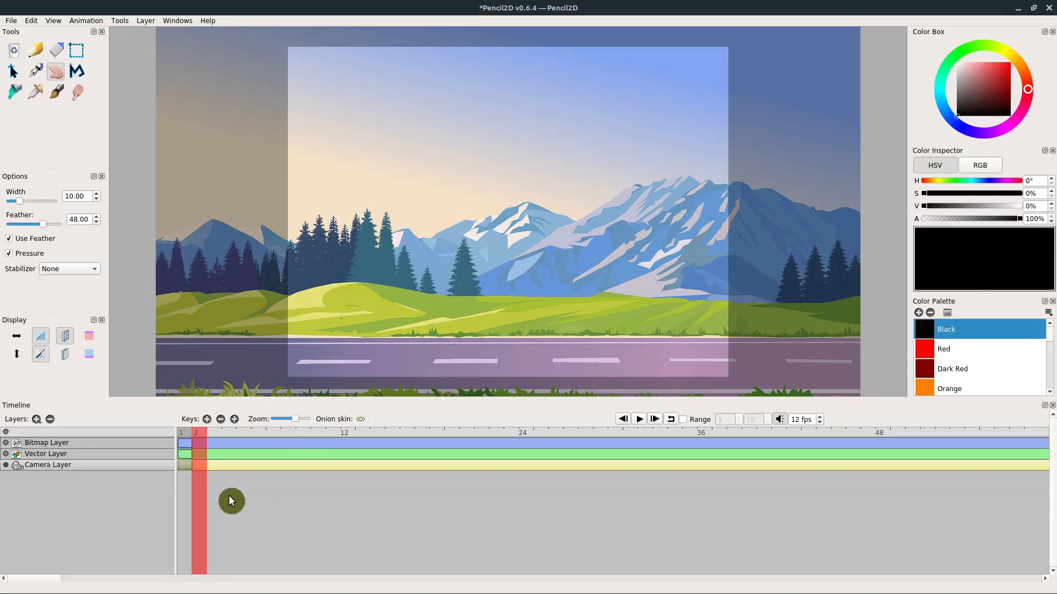
{"action": "left_click", "coordinate": [182, 432]}
{"action": "scroll", "coordinate": [429, 246], "scroll_direction": "up", "scroll_amount": 3}
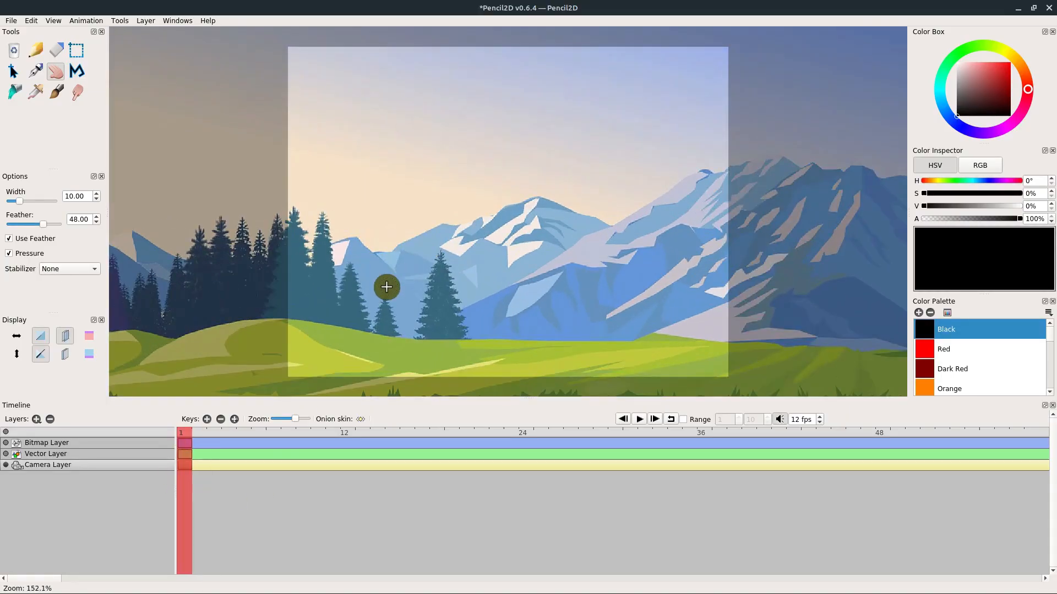
{"action": "left_click_drag", "start_coordinate": [323, 318], "coordinate": [696, 132]}
{"action": "left_click_drag", "start_coordinate": [507, 170], "coordinate": [448, 238]}
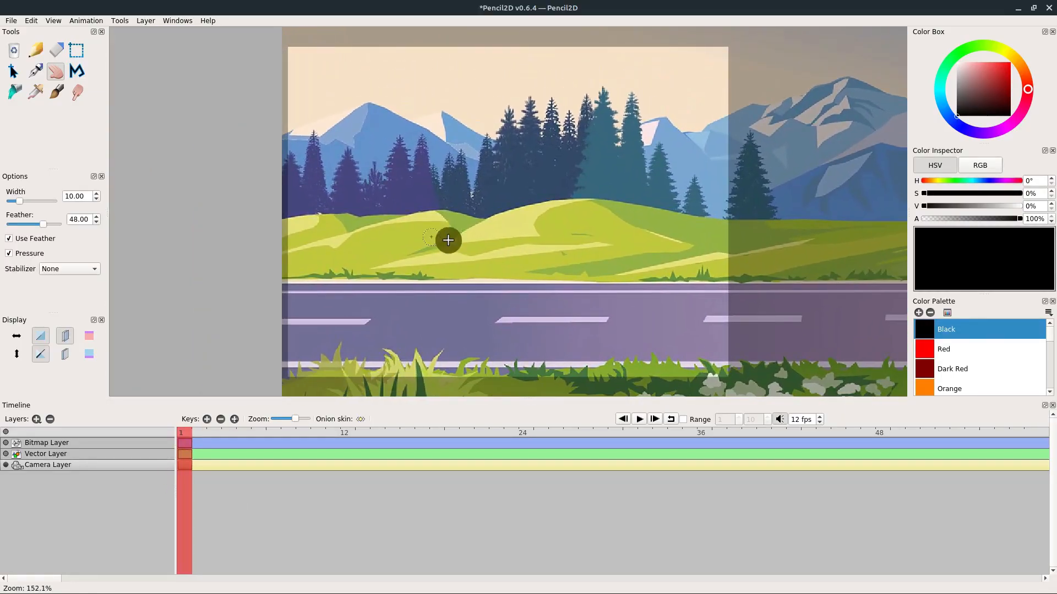
- Add a Camera Layer keyframe at frame 24 and pan the camera to the right end of the background
{"action": "left_click", "coordinate": [523, 431]}
{"action": "left_click", "coordinate": [208, 421]}
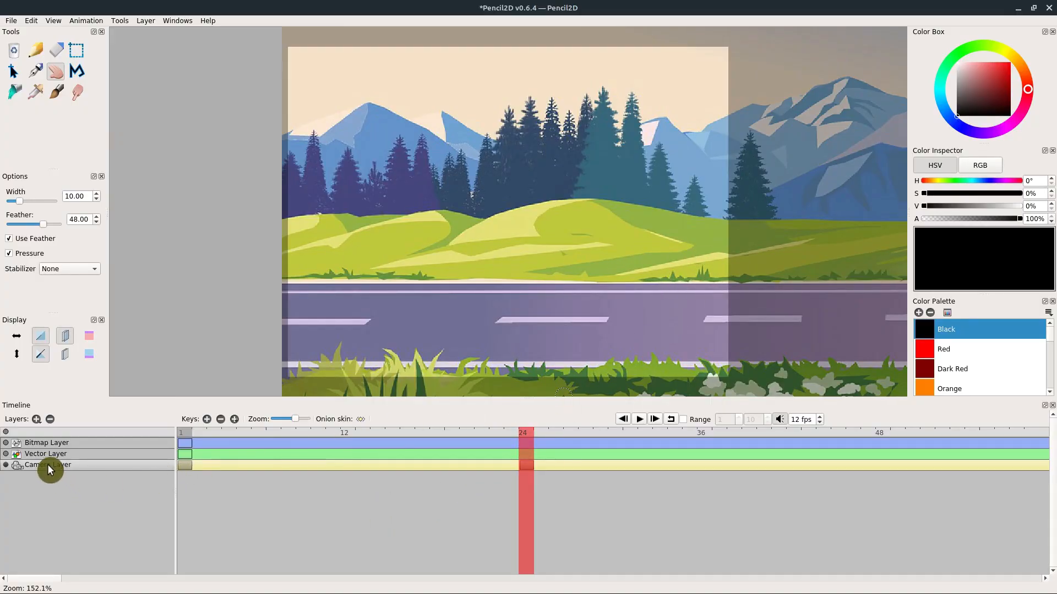
{"action": "left_click_drag", "start_coordinate": [654, 242], "coordinate": [327, 258]}
{"action": "left_click_drag", "start_coordinate": [642, 280], "coordinate": [336, 255]}
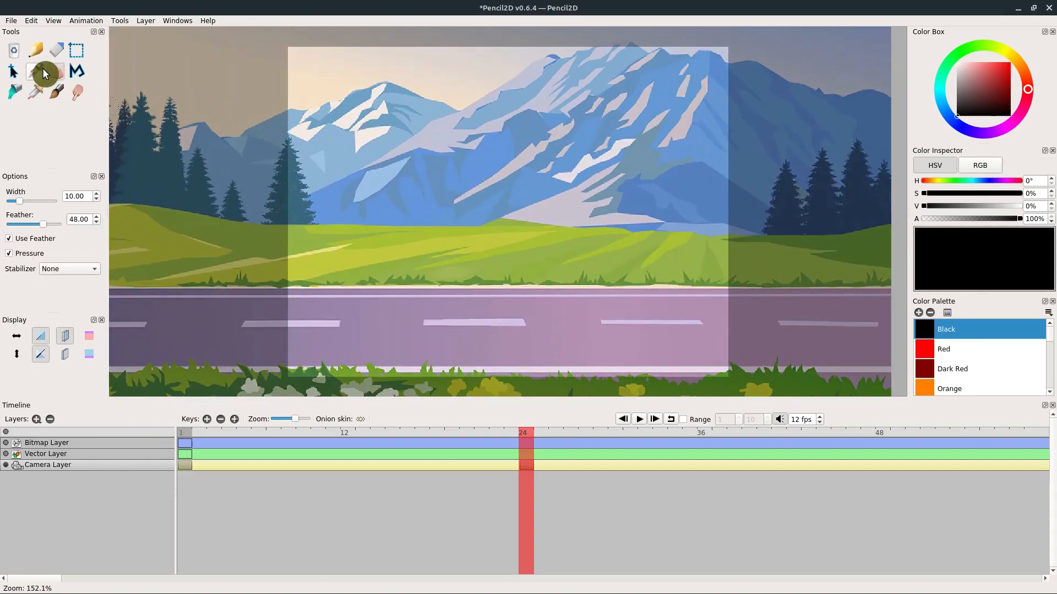
{"action": "left_click", "coordinate": [57, 77]}
{"action": "left_click_drag", "start_coordinate": [566, 239], "coordinate": [427, 224]}
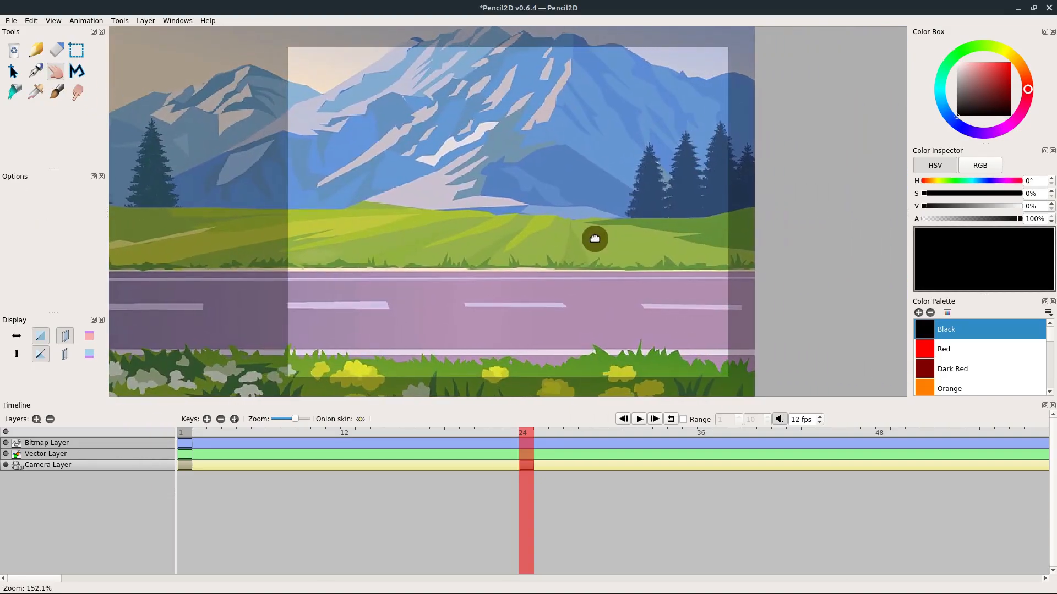
{"action": "left_click_drag", "start_coordinate": [597, 236], "coordinate": [575, 235]}
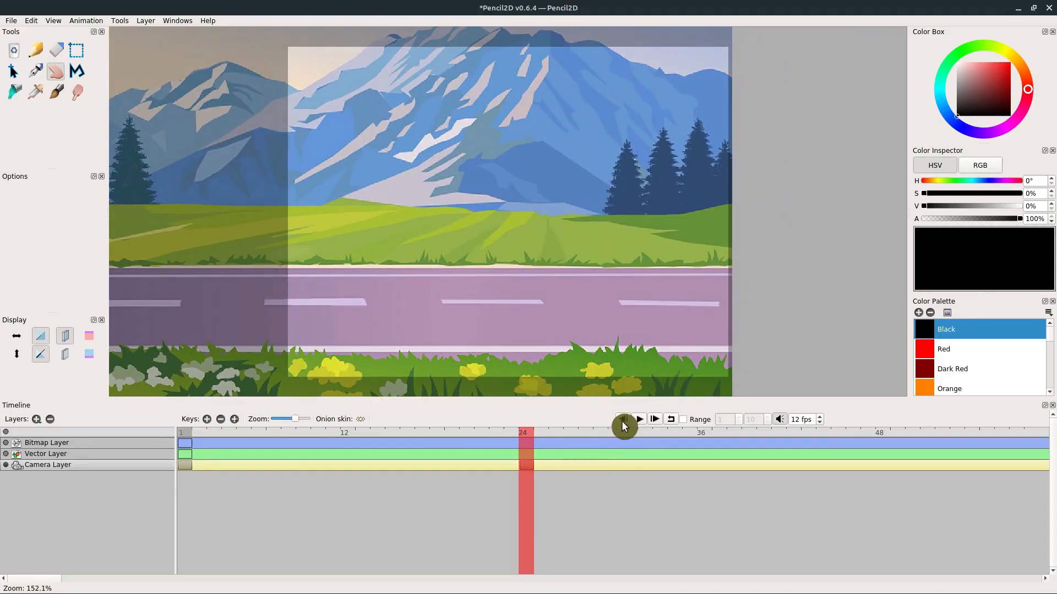
- Play the animation from frame 1 with the Camera Layer active to preview the pan across the background
{"action": "left_click", "coordinate": [186, 434]}
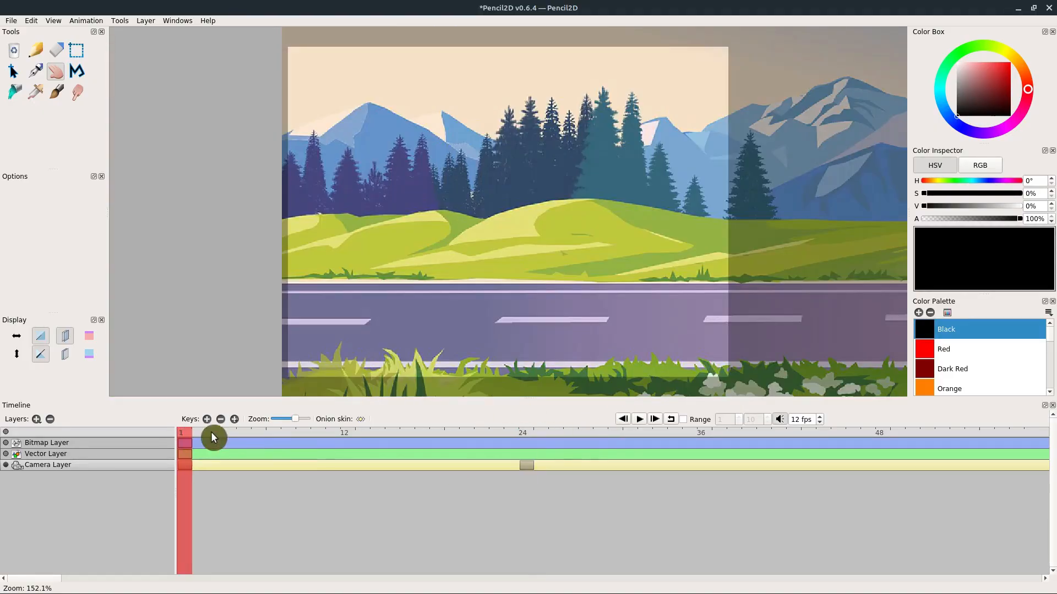
{"action": "left_click", "coordinate": [640, 420]}
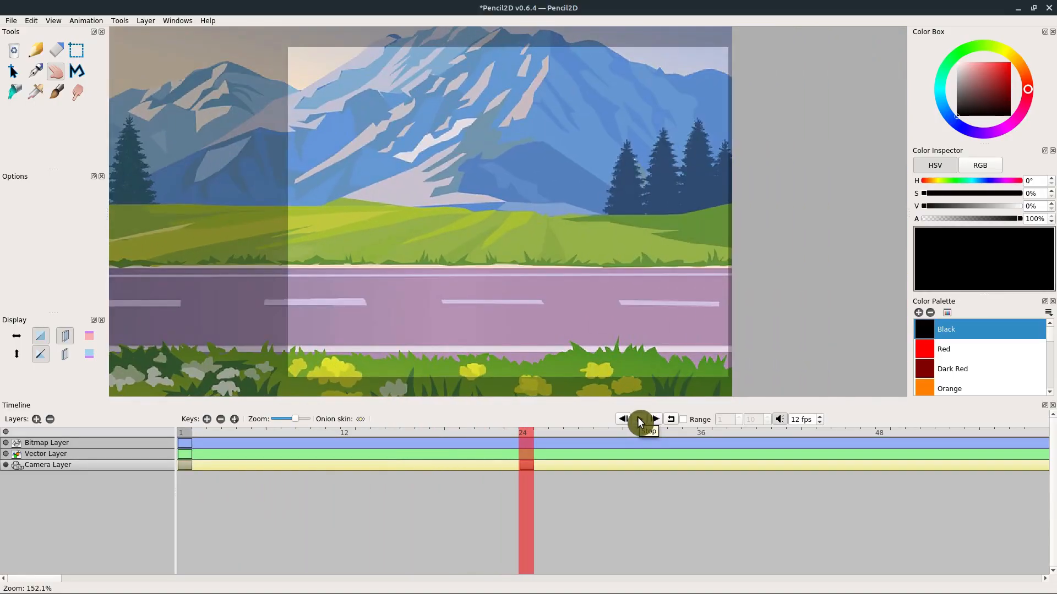
{"action": "left_click", "coordinate": [640, 422]}
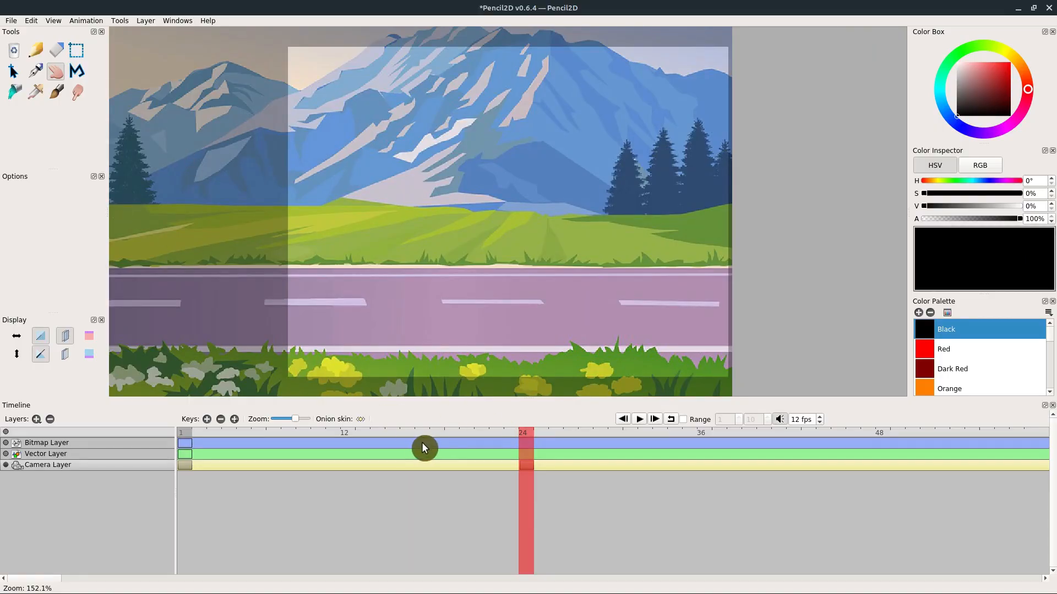
- On the Bitmap Layer at frame 1, draw a black stick figure on the road beneath the large mountain with the Pencil tool
{"action": "left_click", "coordinate": [34, 52]}
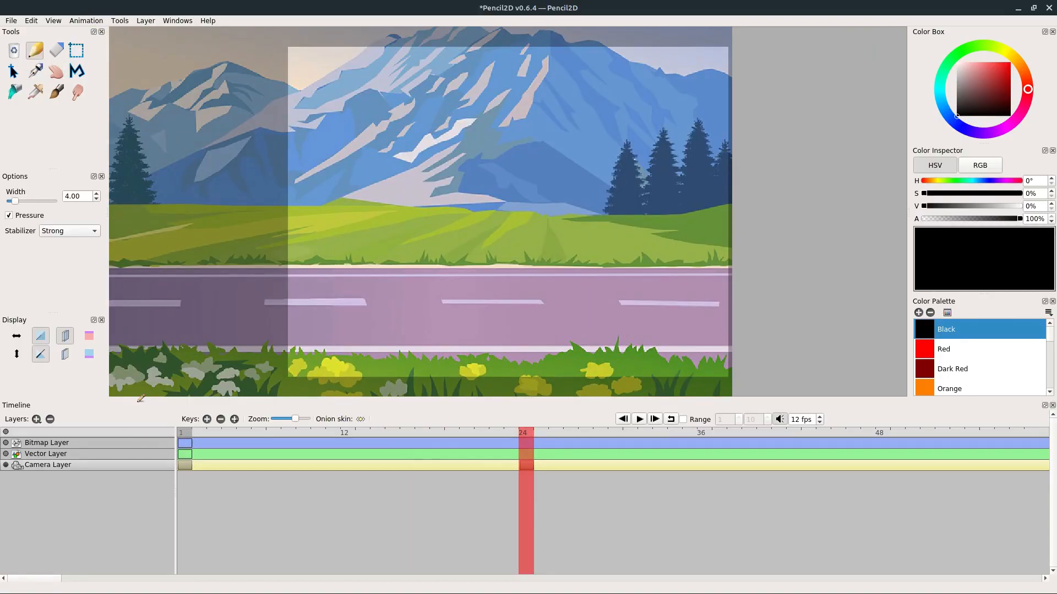
{"action": "left_click", "coordinate": [185, 432]}
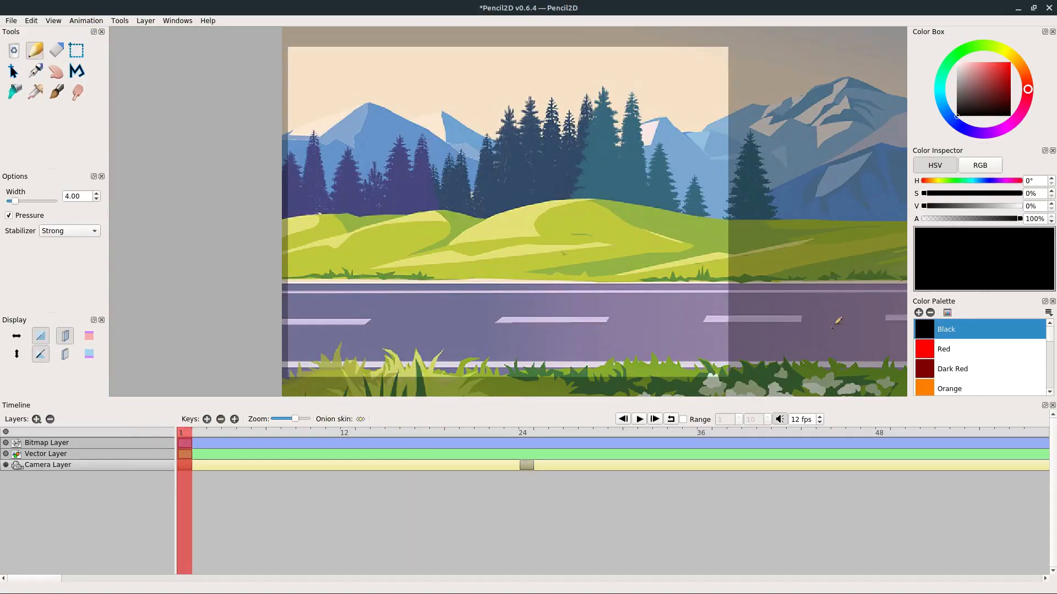
{"action": "left_click", "coordinate": [45, 442]}
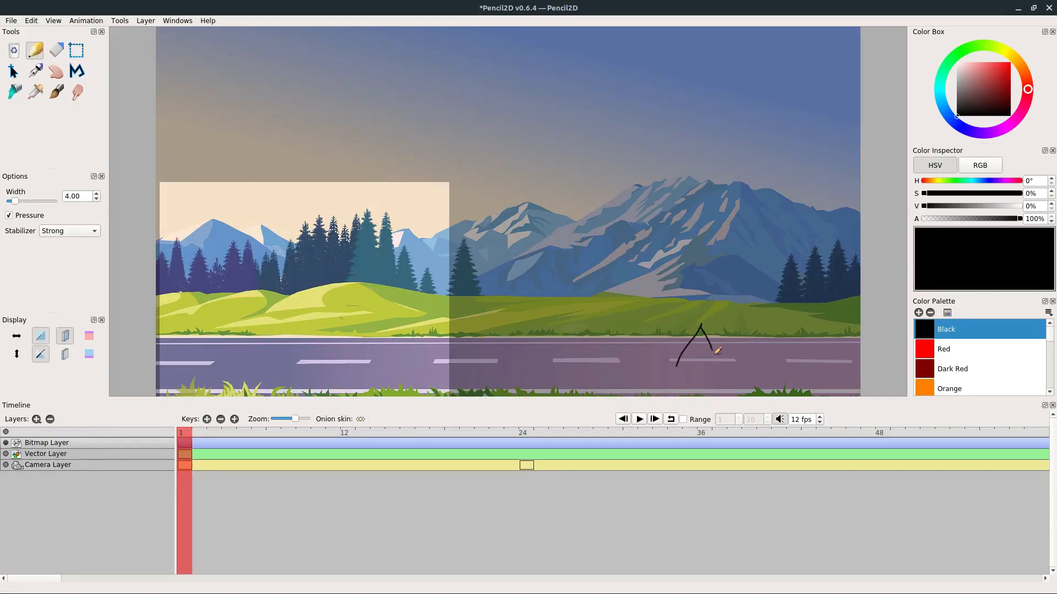
{"action": "left_click_drag", "start_coordinate": [684, 294], "coordinate": [730, 294]}
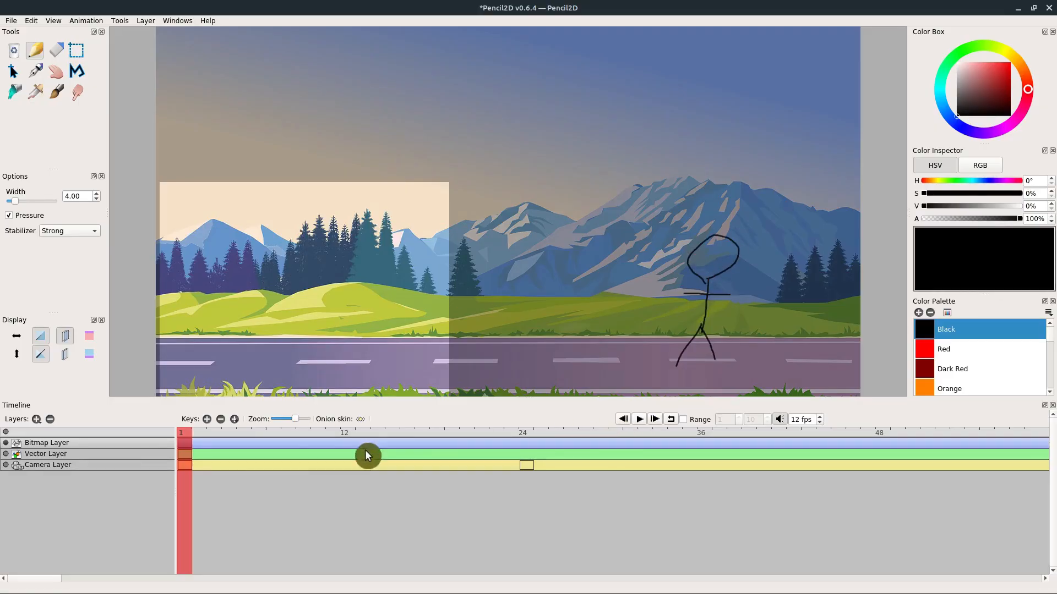
- Play the animation from the Bitmap Layer, and inspect the camera position at frames 2 and 3, ending on the Camera Layer
{"action": "left_click", "coordinate": [639, 420]}
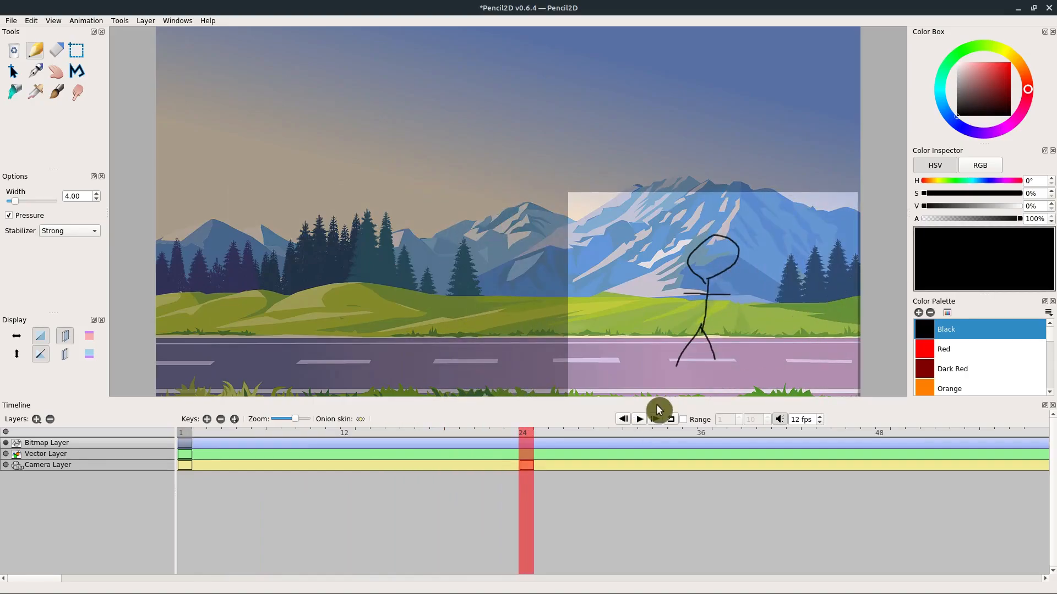
{"action": "left_click", "coordinate": [639, 421]}
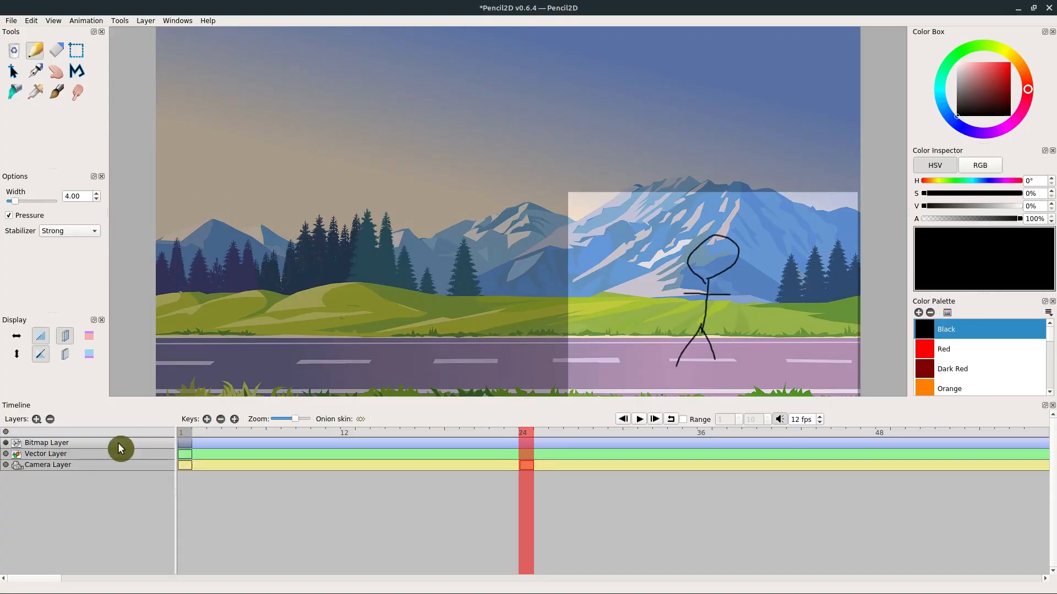
{"action": "left_click", "coordinate": [199, 434]}
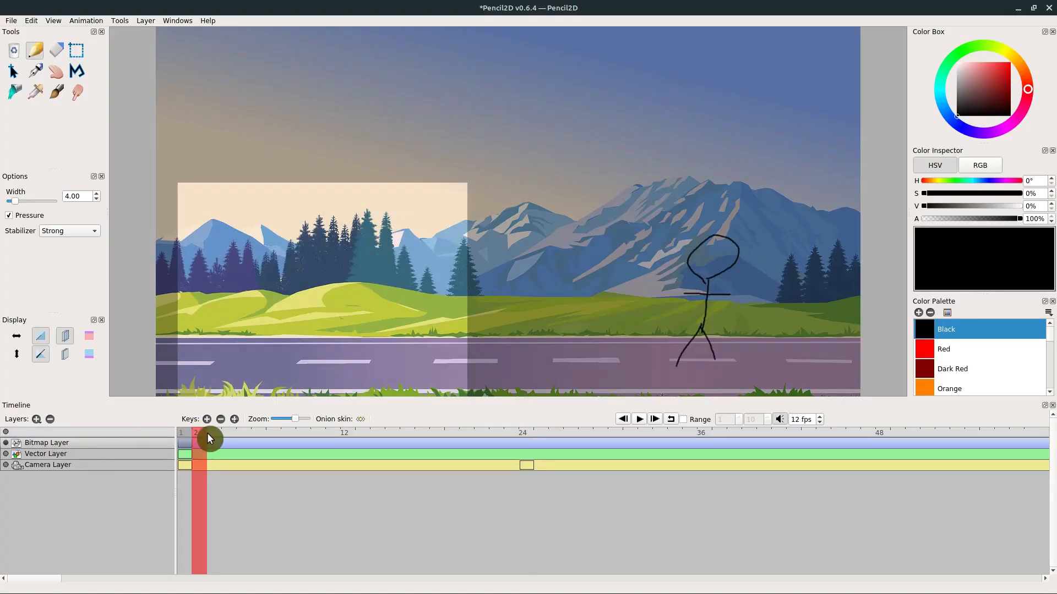
{"action": "left_click", "coordinate": [213, 433]}
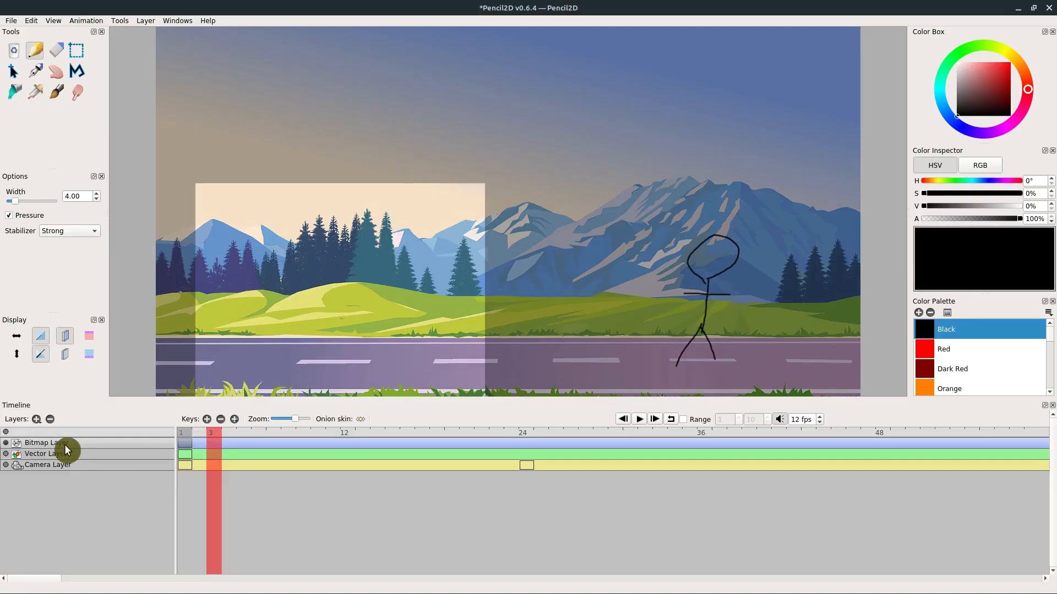
{"action": "left_click", "coordinate": [50, 465]}
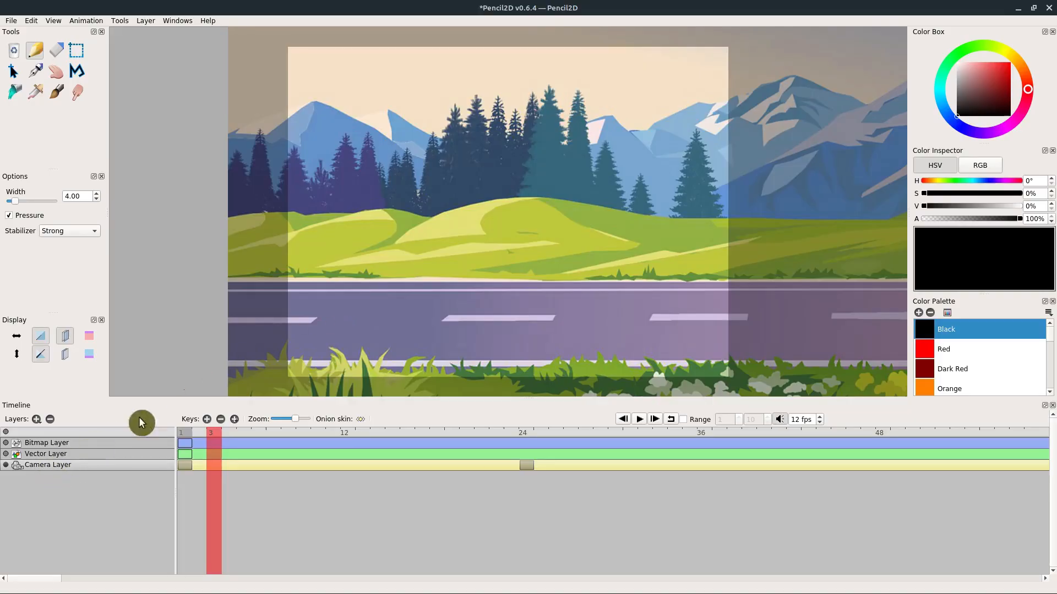
- At frame 1, pan the Camera Layer view with the Hand tool to frame the stick figure beneath the large mountain, and adjust its zoom
{"action": "left_click", "coordinate": [57, 51]}
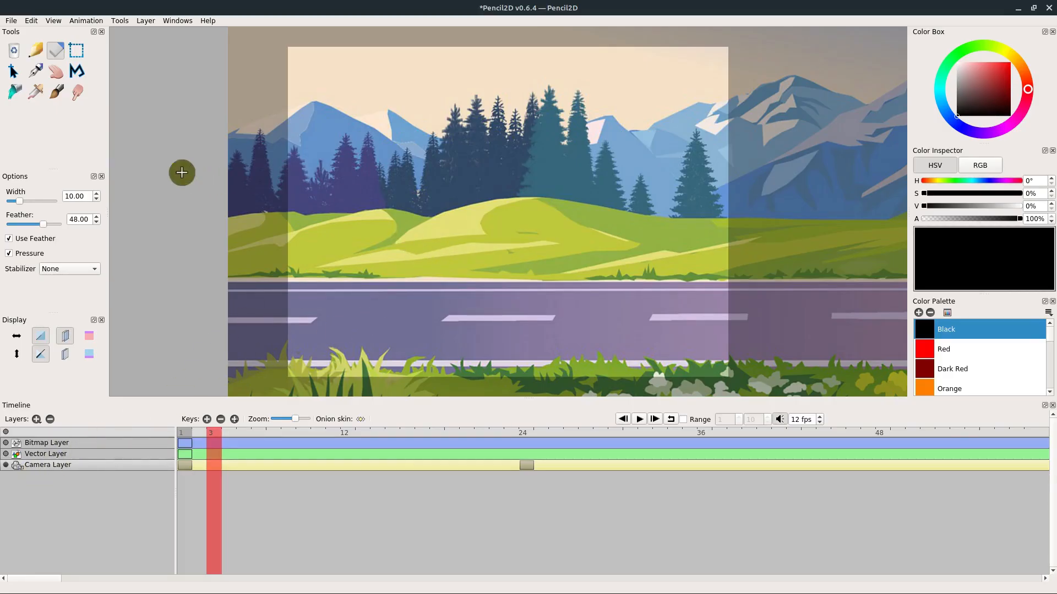
{"action": "left_click", "coordinate": [51, 72]}
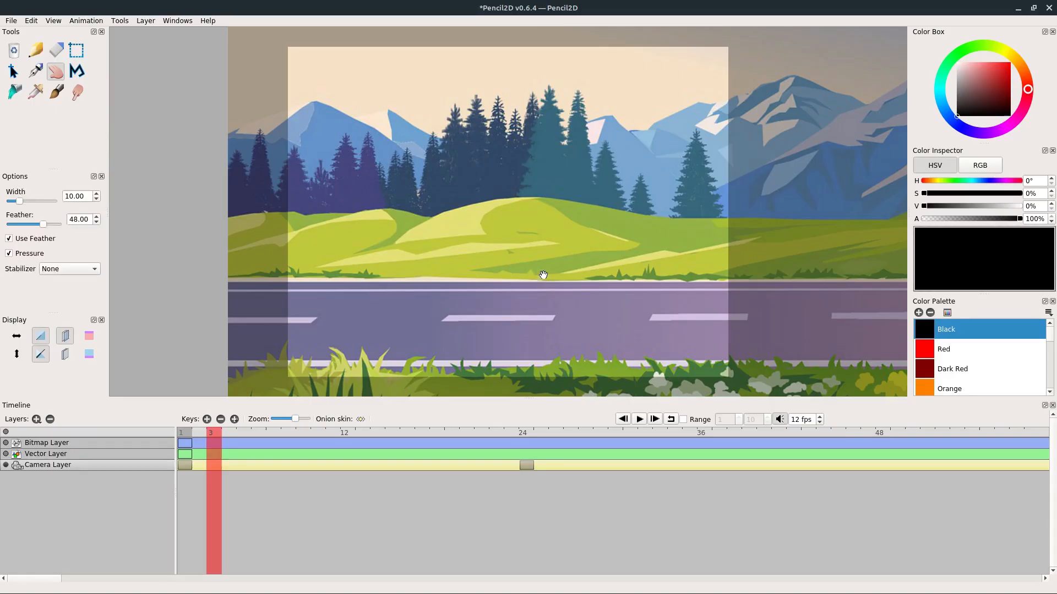
{"action": "left_click", "coordinate": [185, 433]}
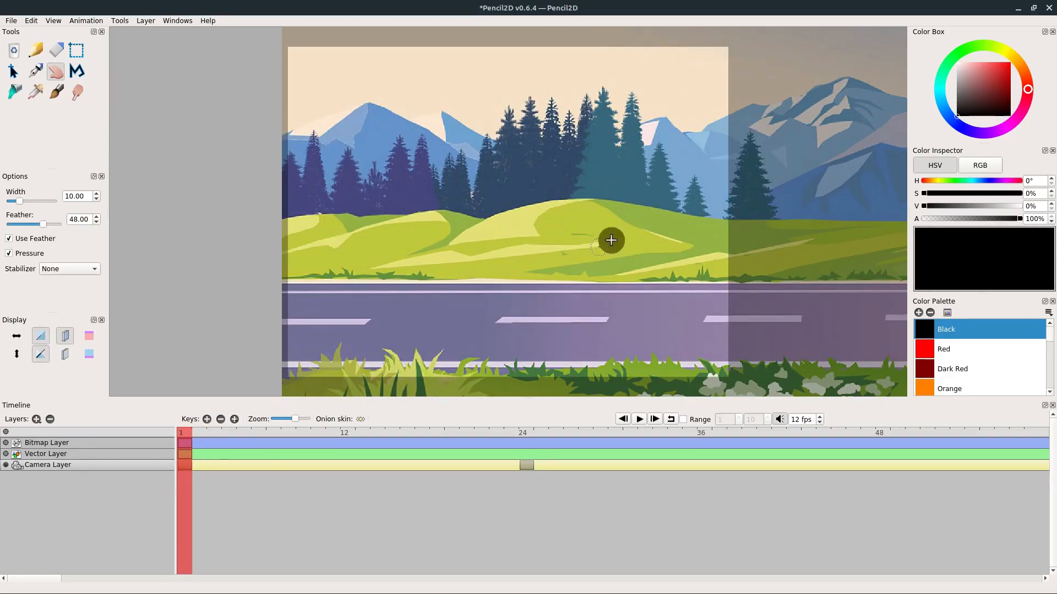
{"action": "left_click_drag", "start_coordinate": [609, 238], "coordinate": [419, 244]}
{"action": "left_click_drag", "start_coordinate": [689, 159], "coordinate": [530, 225]}
{"action": "scroll", "coordinate": [559, 257], "scroll_direction": "down", "scroll_amount": 4}
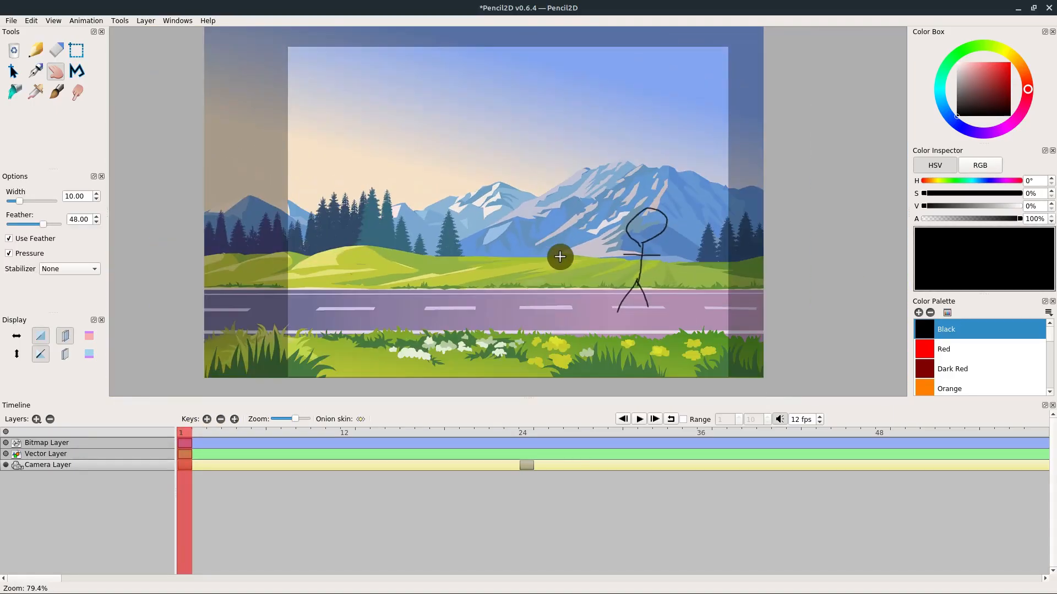
{"action": "scroll", "coordinate": [560, 257], "scroll_direction": "up", "scroll_amount": 4}
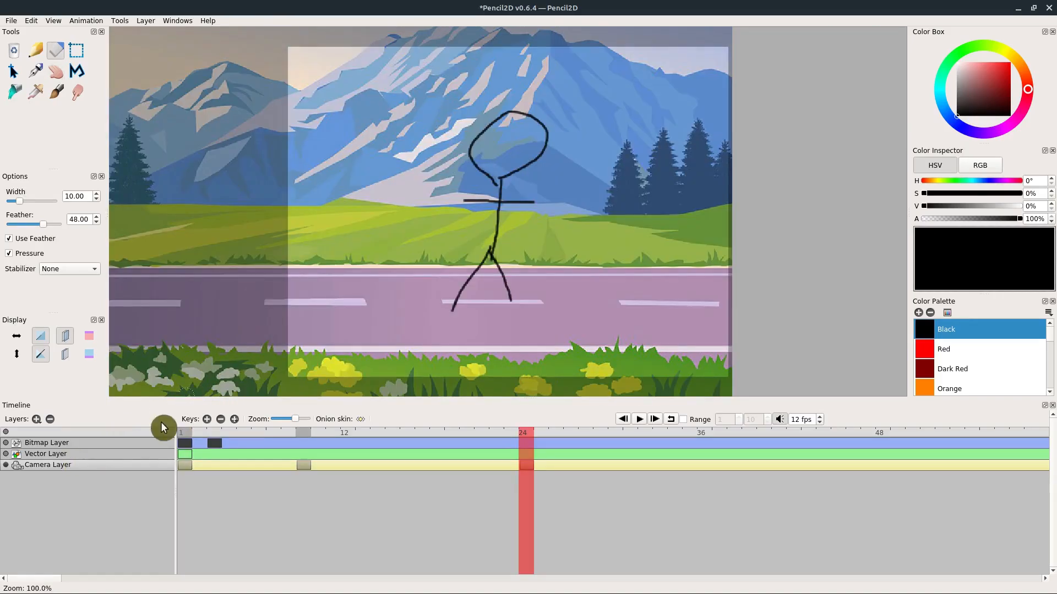
- At frame 24, set the camera zoom to 123.5% and shift the view so the background's right end fills the frame around the stick figure
{"action": "scroll", "coordinate": [316, 284], "scroll_direction": "down", "scroll_amount": 3}
{"action": "scroll", "coordinate": [419, 251], "scroll_direction": "up", "scroll_amount": 2}
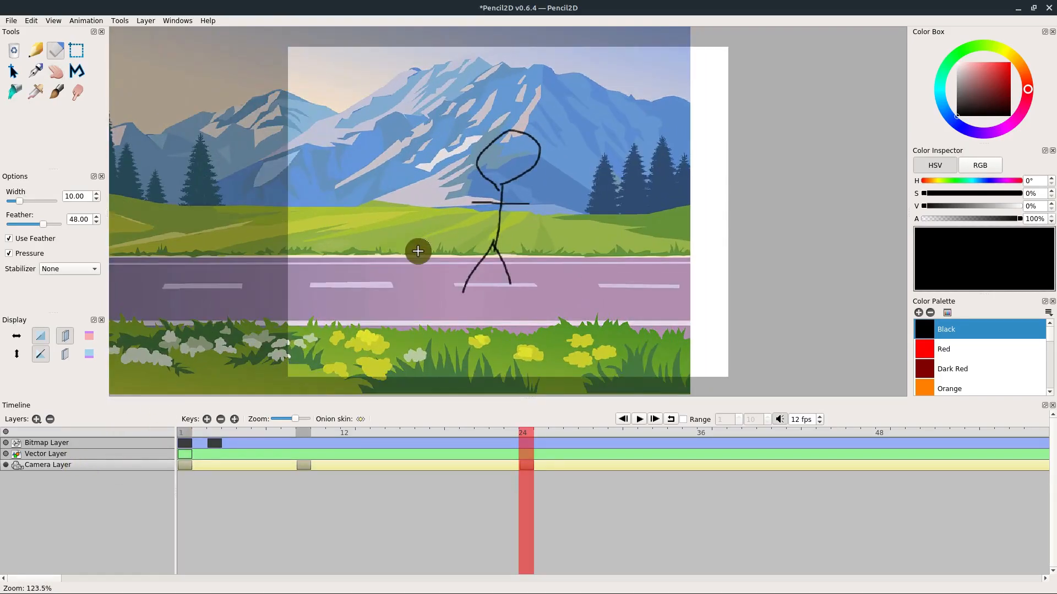
{"action": "left_click_drag", "start_coordinate": [398, 256], "coordinate": [431, 283]}
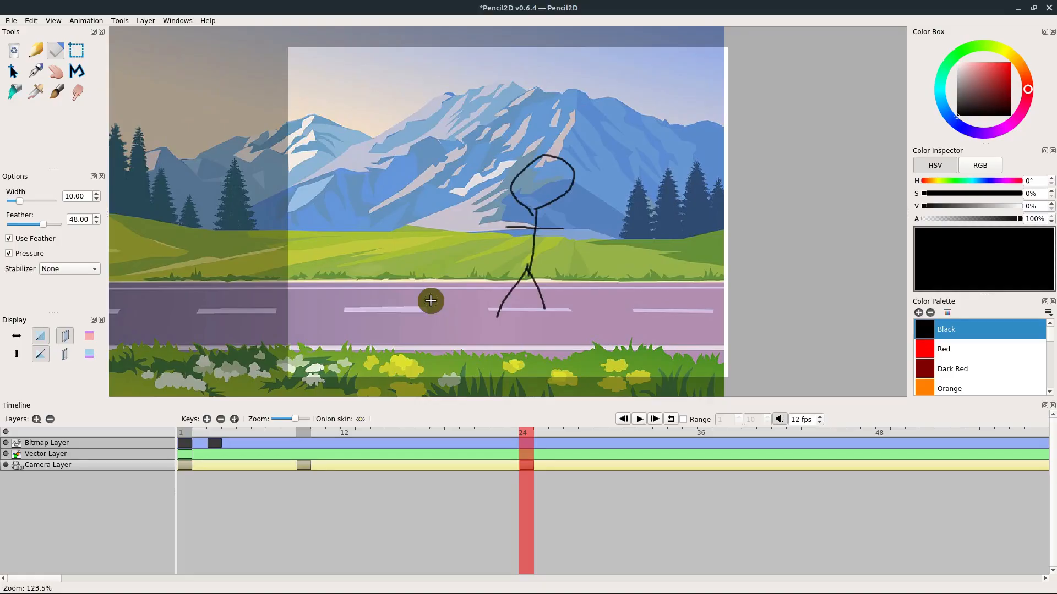